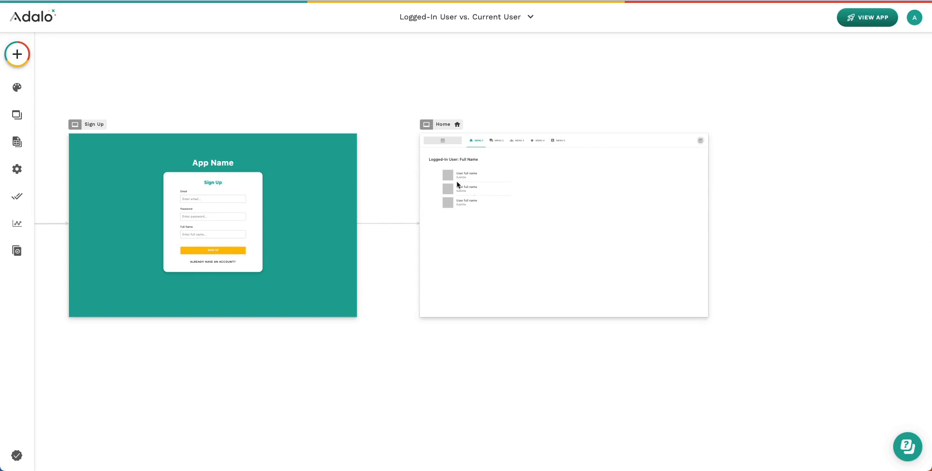
Inspect the magic-text fields behind the Home screen's Logged-In User text
left_click(441, 161)
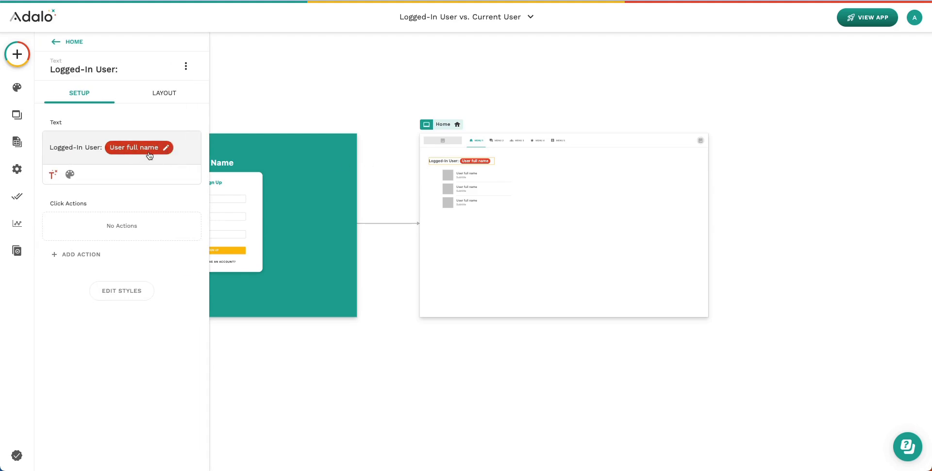
left_click(53, 174)
mouse_move(67, 199)
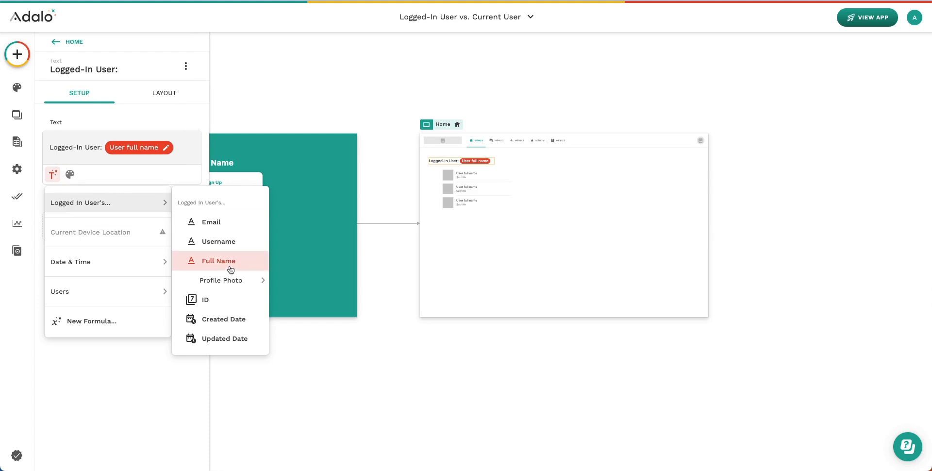
left_click(183, 118)
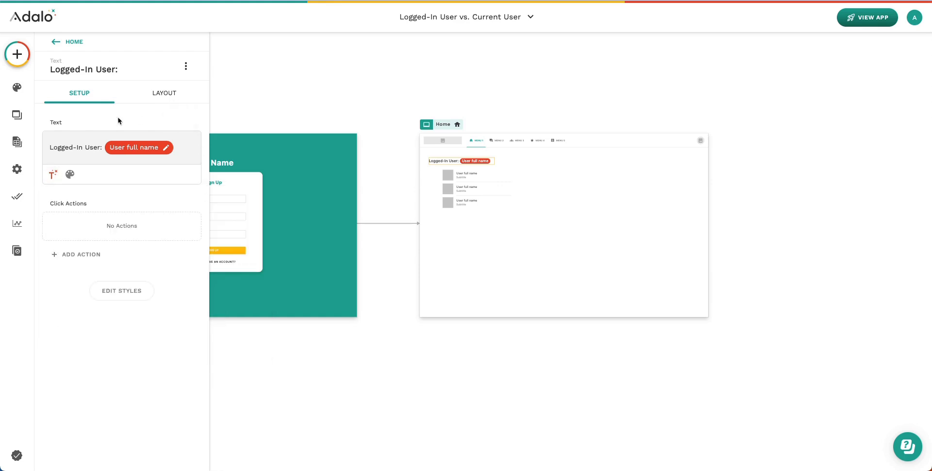
Review the Users collection records, then select the Home screen's Simple List
left_click(17, 144)
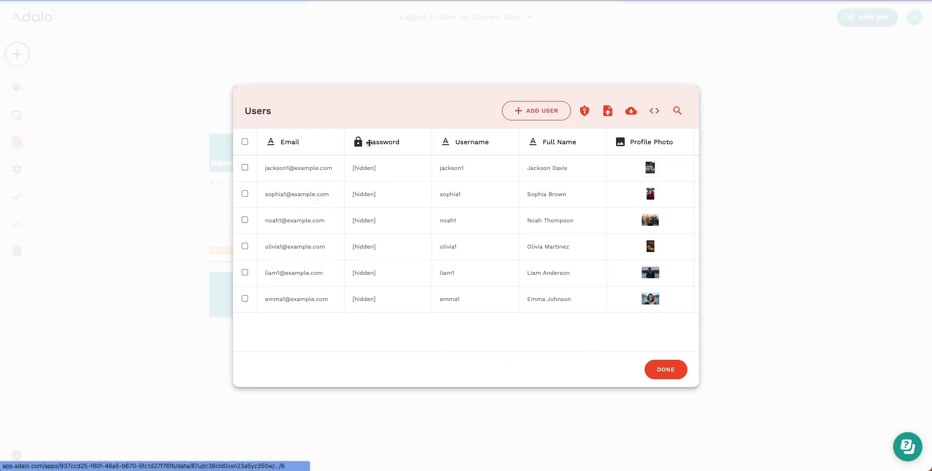
left_click(678, 371)
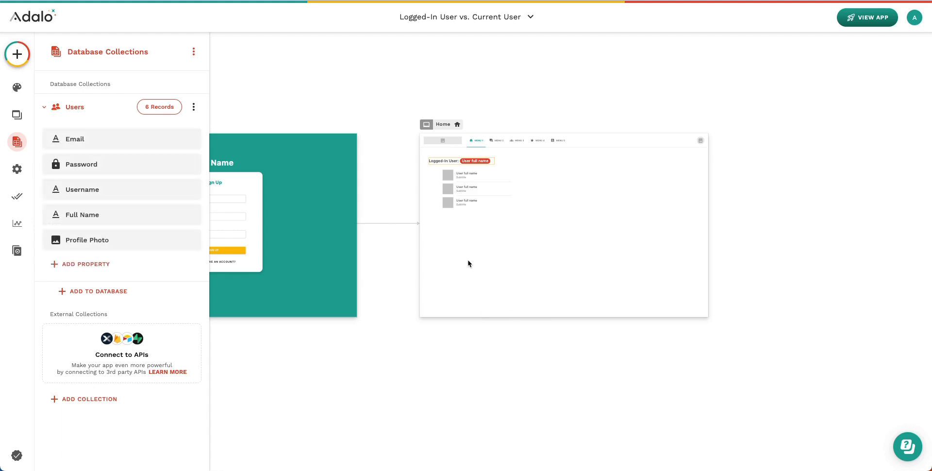
left_click(465, 192)
left_click(466, 189)
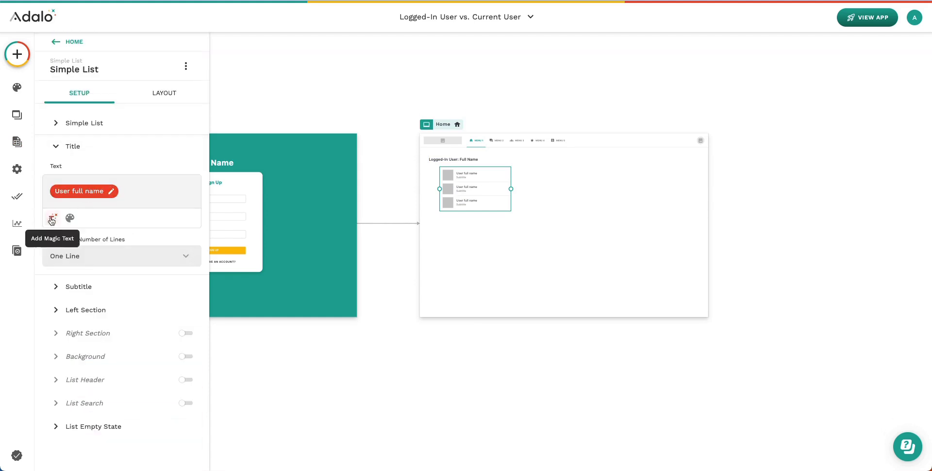
Replace the list subtitle placeholder 'Subtitle' with Current User > Email magic text
left_click(53, 217)
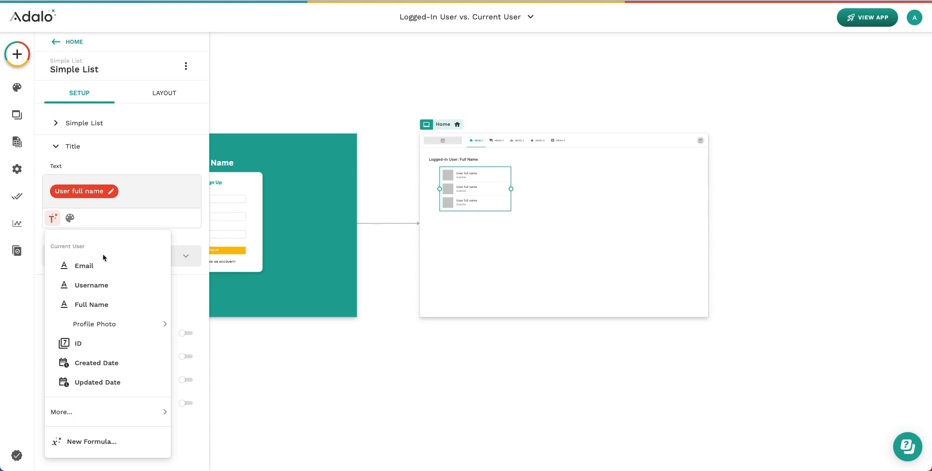
left_click(156, 162)
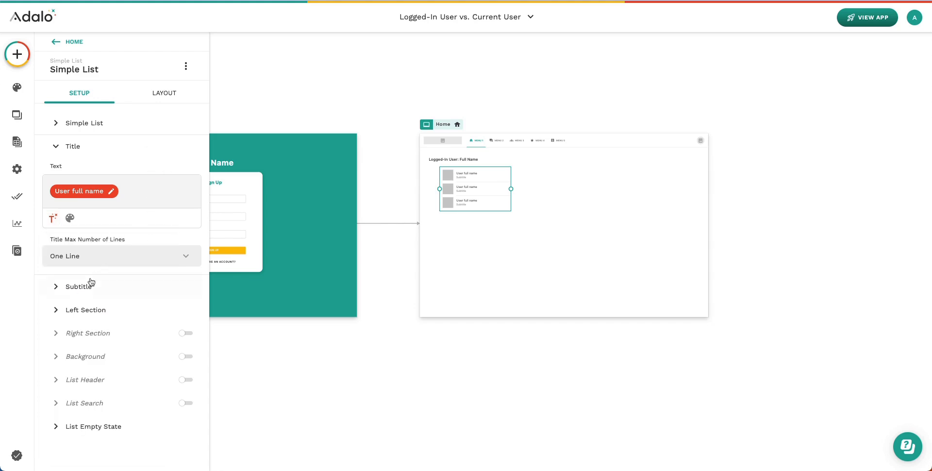
left_click(79, 287)
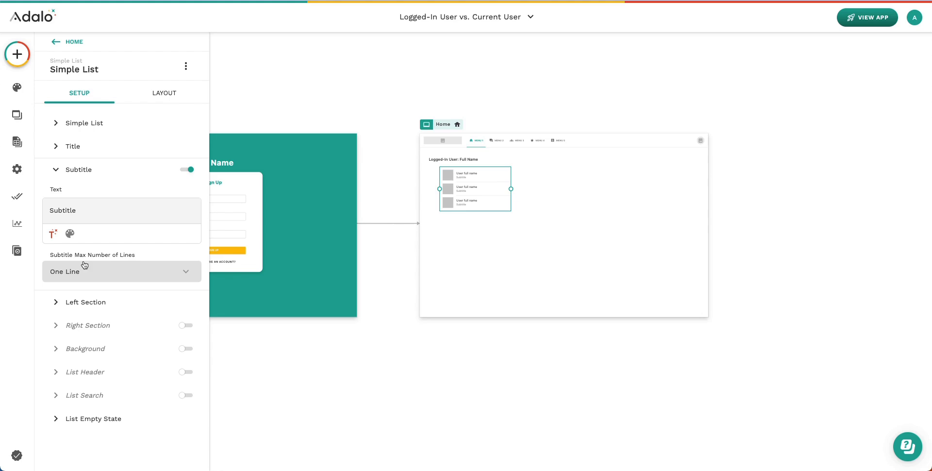
left_click(86, 212)
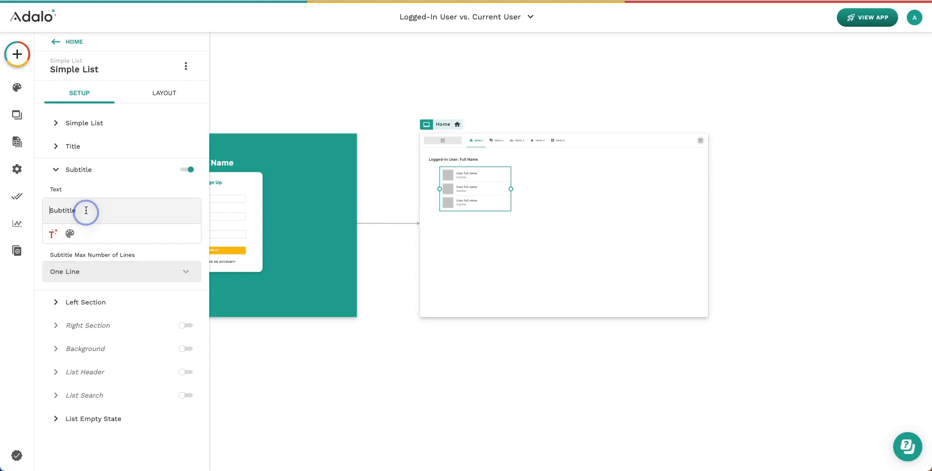
double_click(59, 211)
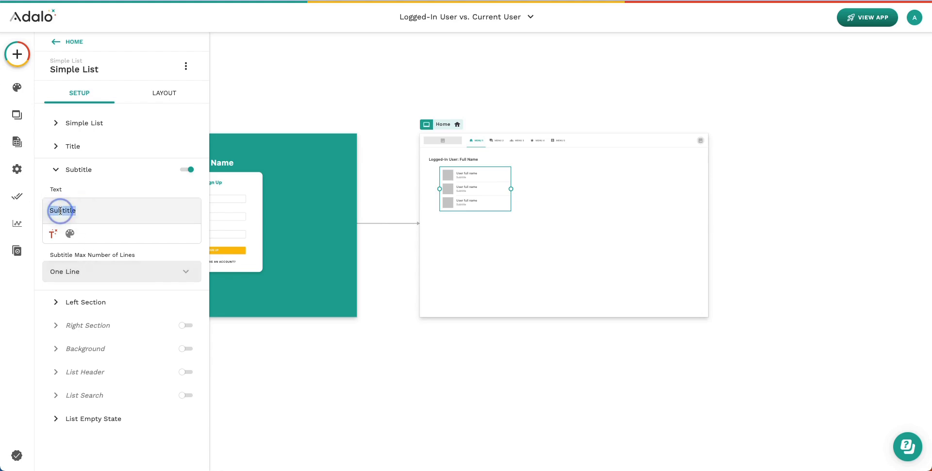
key("BackSpace")
left_click(53, 234)
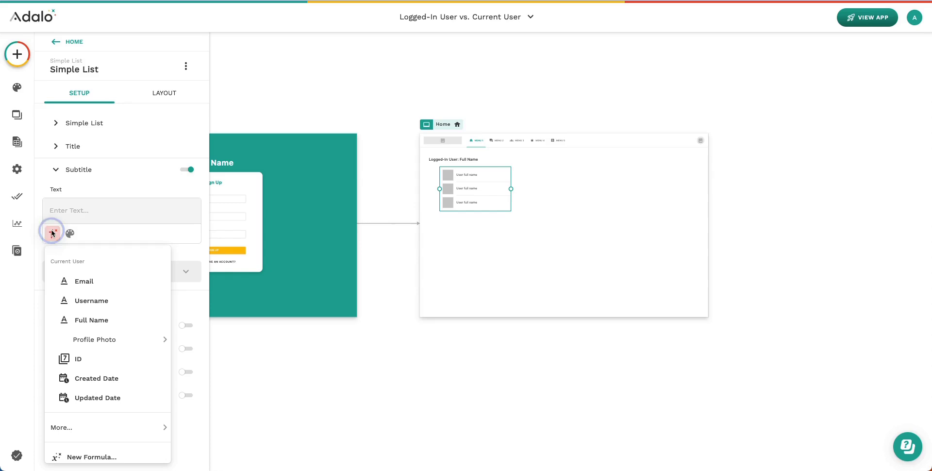
left_click(85, 282)
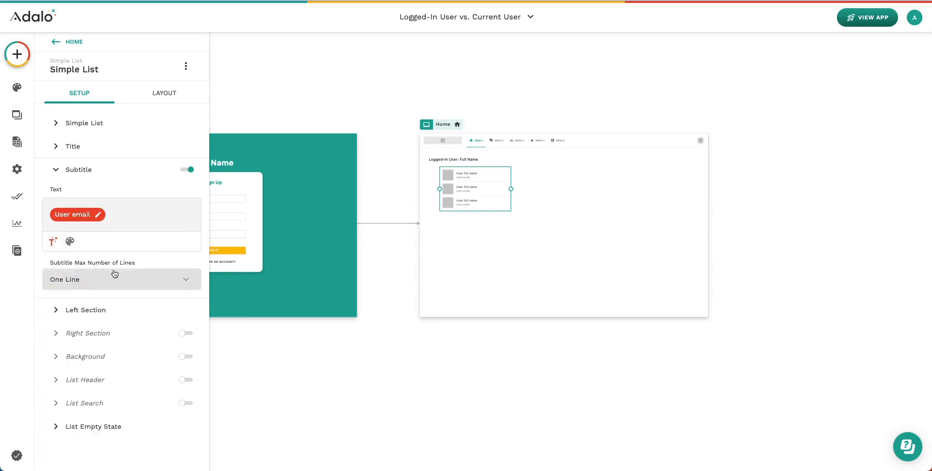
Enable the rows' left image and bind it to Current User > Profile Photo
left_click(97, 310)
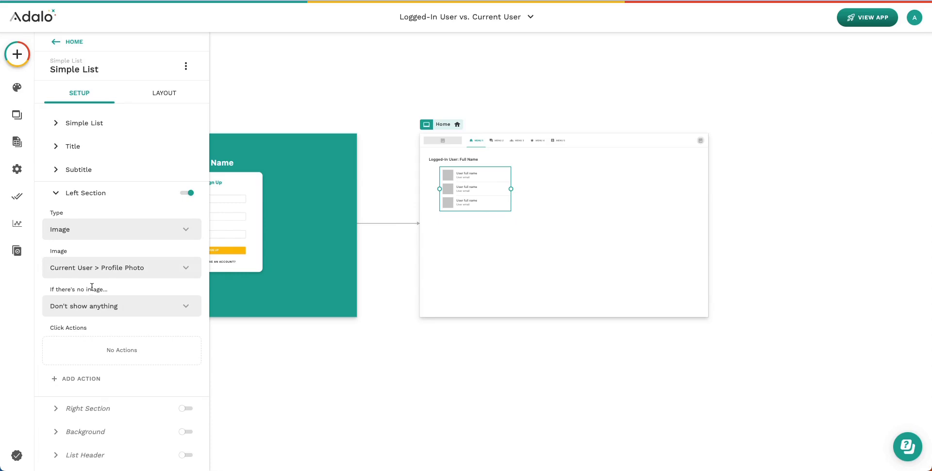
left_click(175, 267)
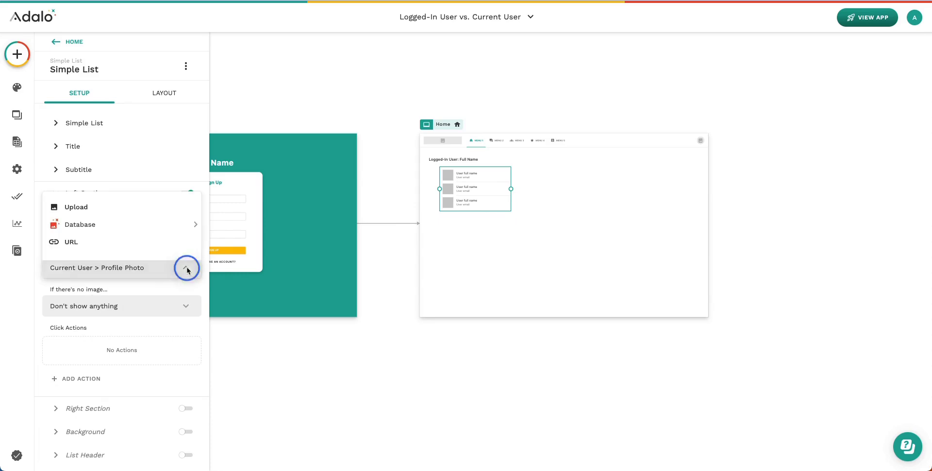
mouse_move(106, 229)
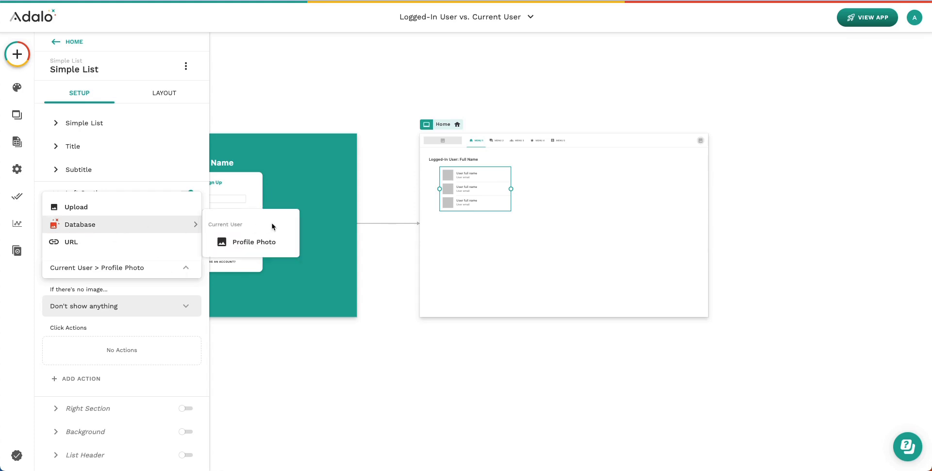
left_click(245, 241)
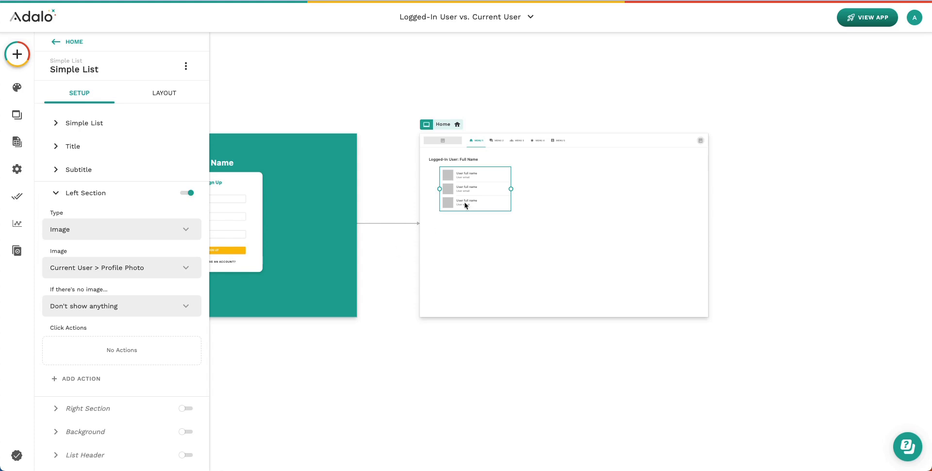
left_click(469, 181)
left_click(83, 123)
Add a row click action linking to a new screen built from the Account Settings template
scroll(88, 239, "down", 1)
scroll(87, 239, "down", 4)
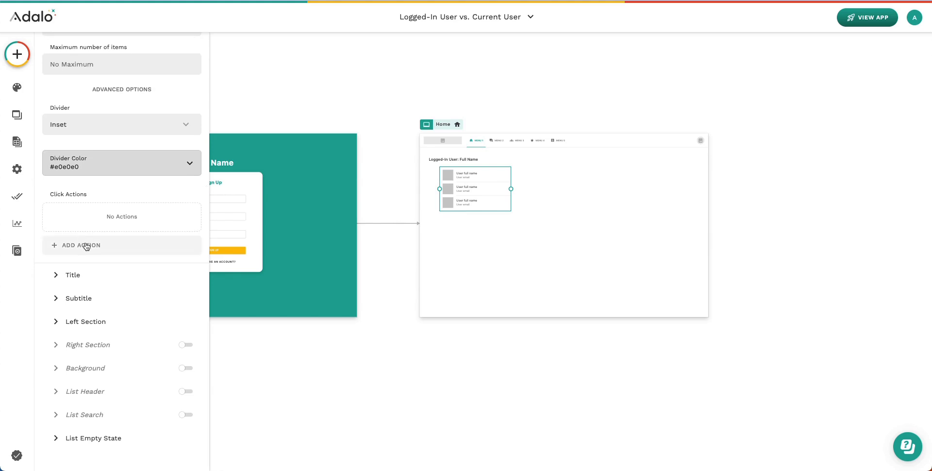
left_click(85, 244)
mouse_move(116, 29)
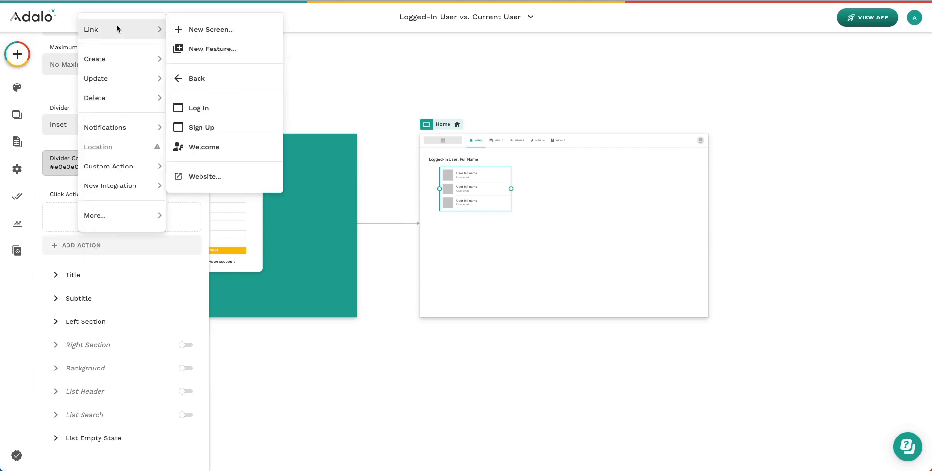
left_click(194, 29)
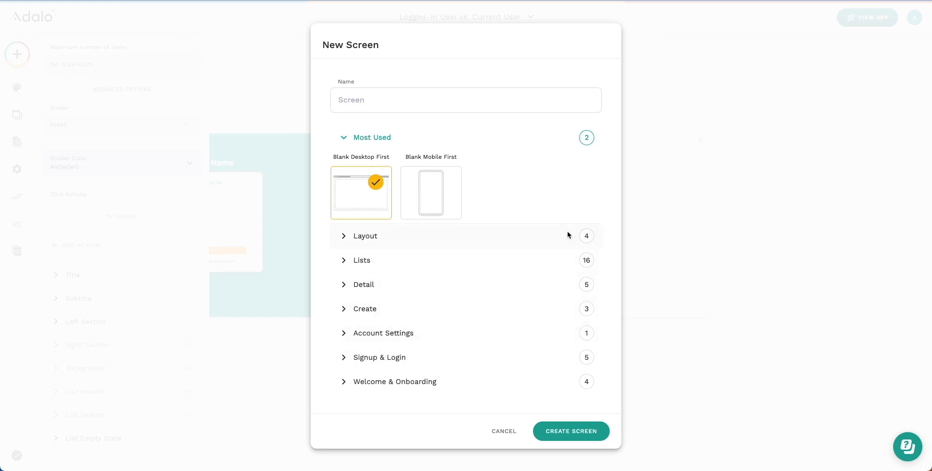
left_click(375, 333)
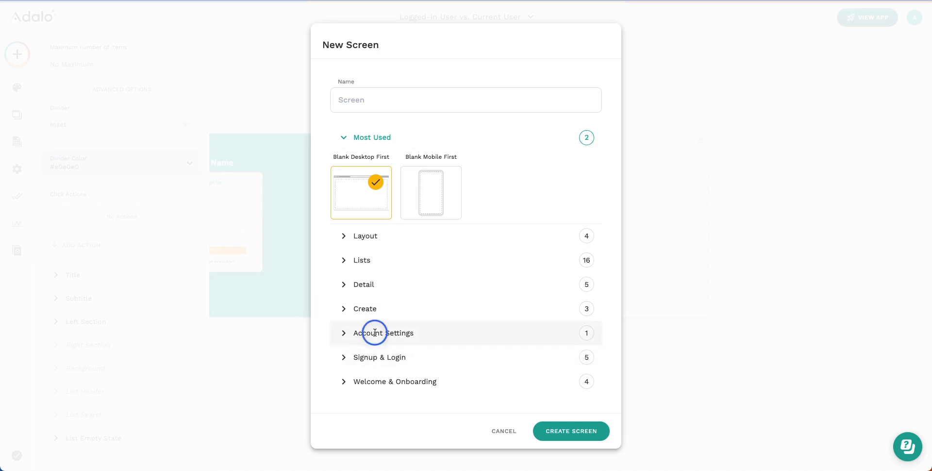
scroll(375, 333, "down", 2)
left_click(353, 313)
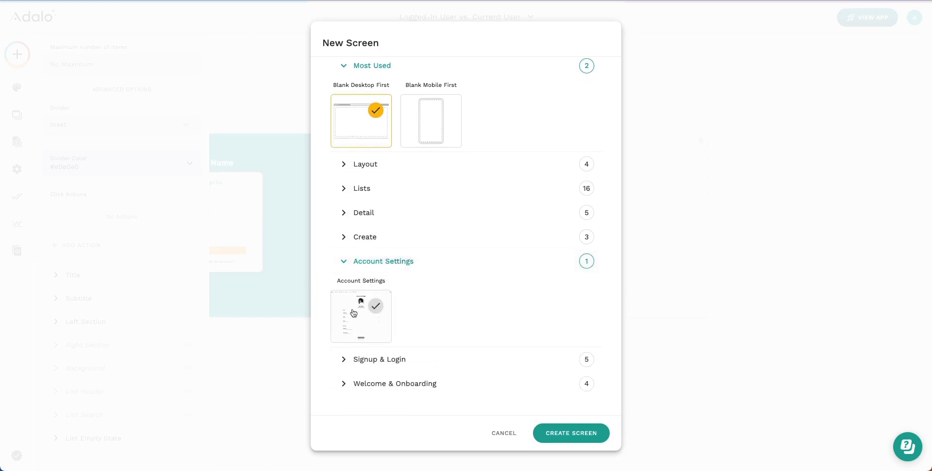
left_click(585, 435)
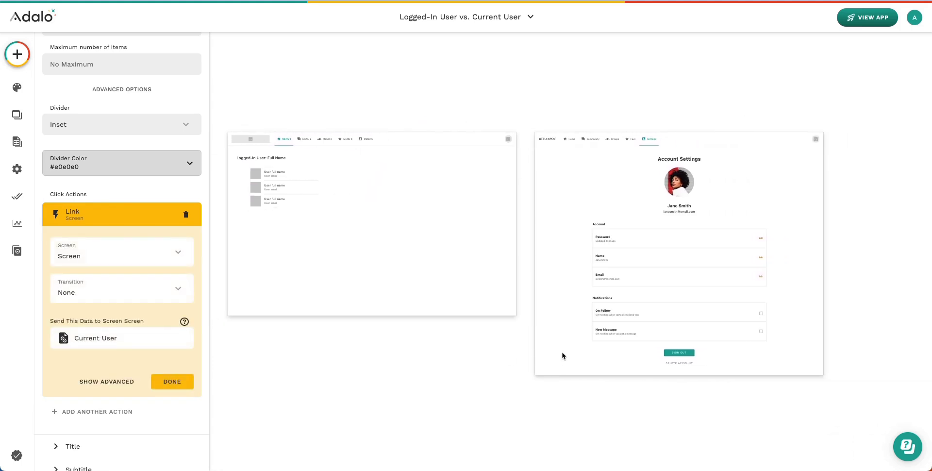
left_click(170, 381)
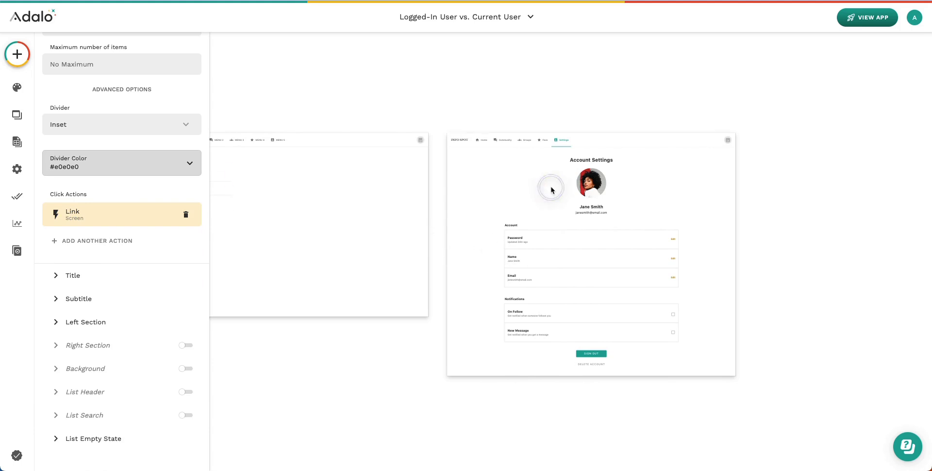
left_click(592, 183)
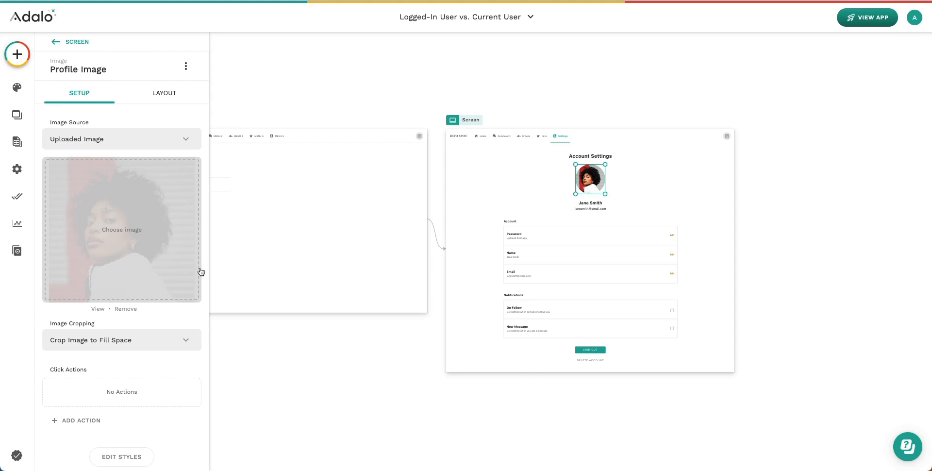
Set the Account Settings avatar's image source to Current User > Profile Photo
left_click(162, 140)
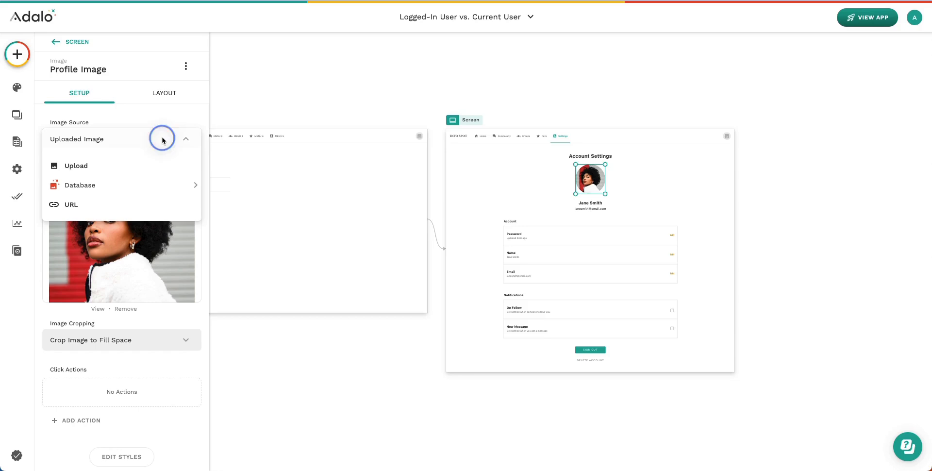
mouse_move(100, 184)
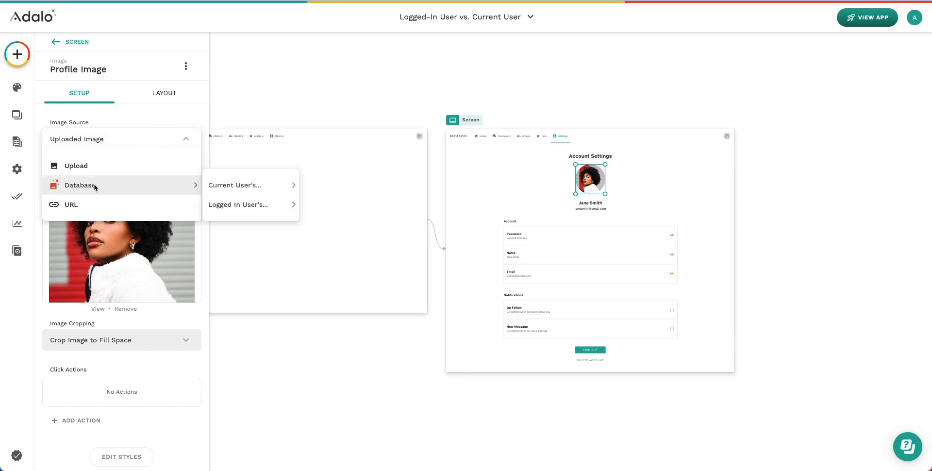
mouse_move(222, 185)
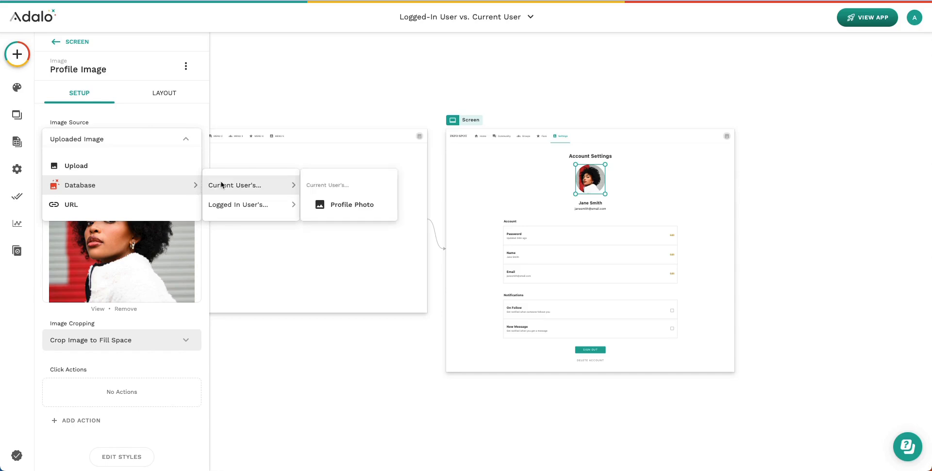
mouse_move(212, 209)
left_click(357, 204)
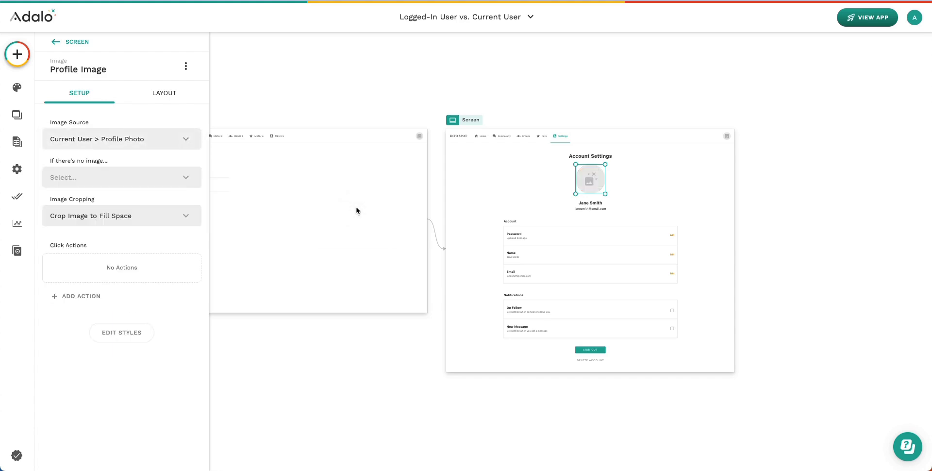
Replace the placeholder name text with Current User > Full Name magic text
left_click(588, 205)
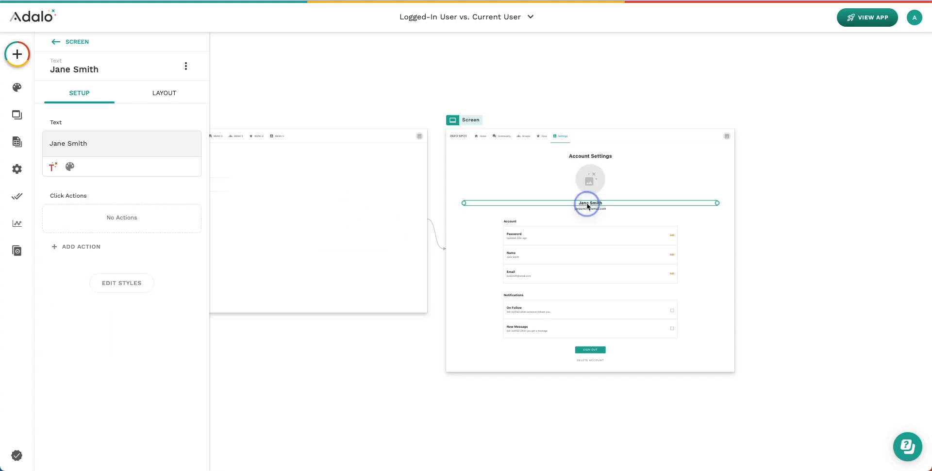
left_click(93, 142)
left_click_drag(92, 143, 47, 143)
key("BackSpace")
left_click(53, 167)
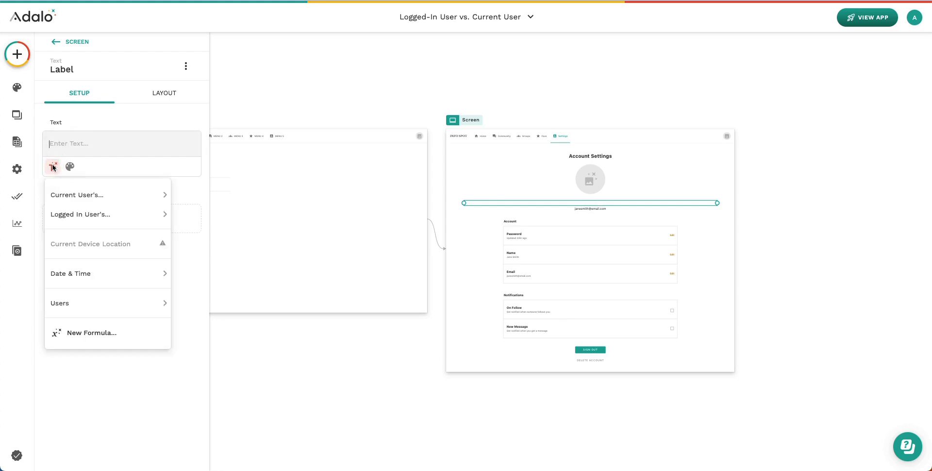
mouse_move(92, 199)
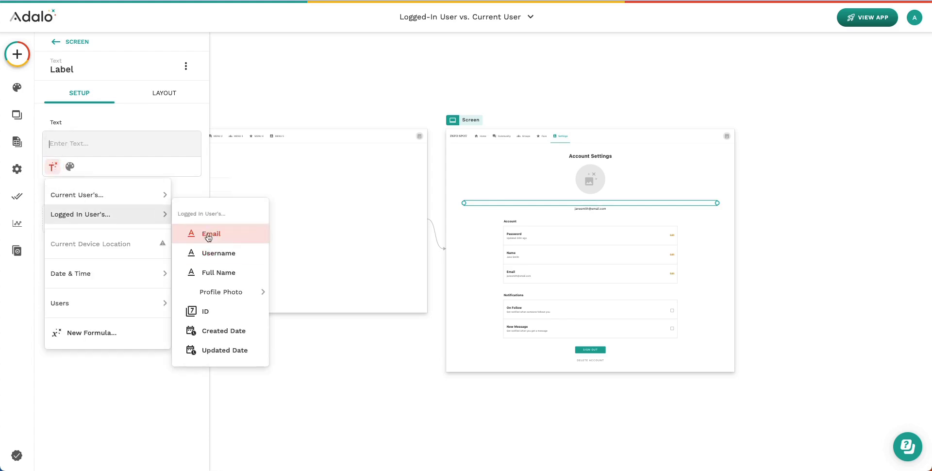
left_click(223, 253)
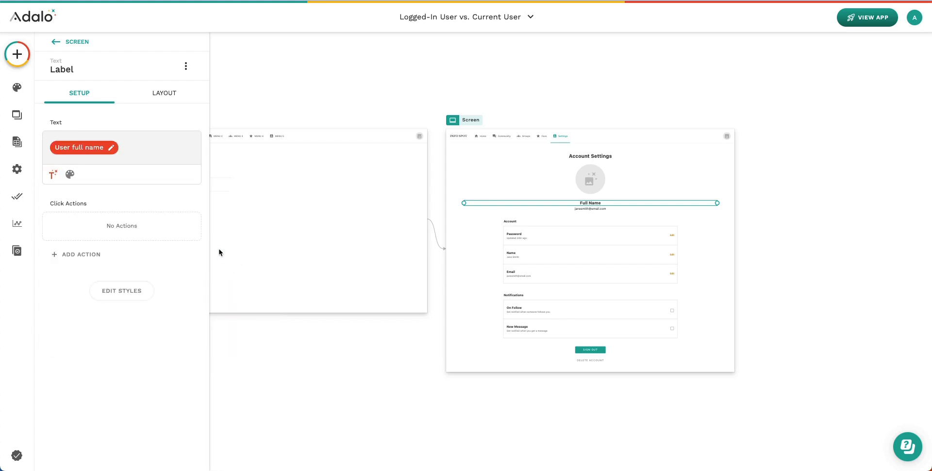
Replace the placeholder email text with Current User > Email magic text
left_click(592, 208)
left_click(98, 144)
key("ctrl+a")
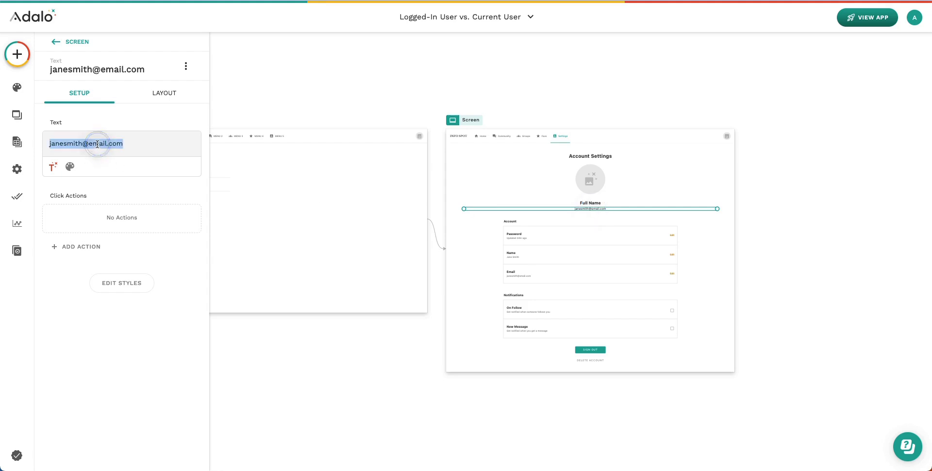
key("BackSpace")
left_click(53, 166)
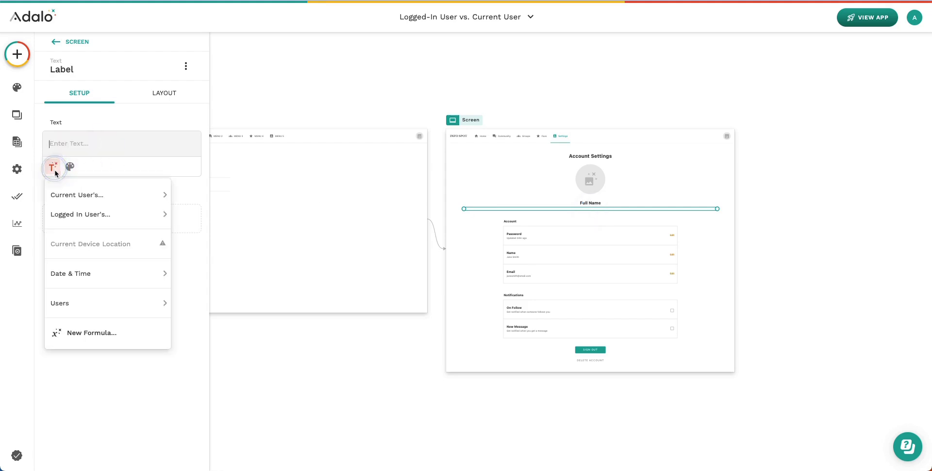
mouse_move(68, 195)
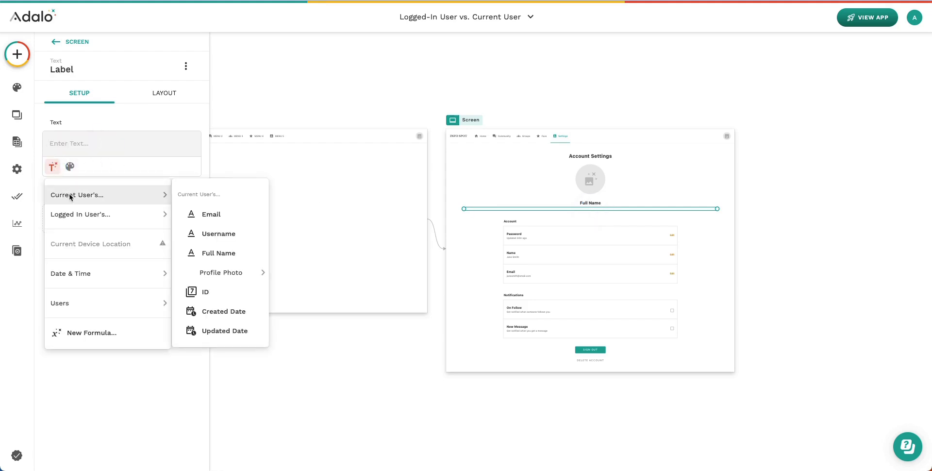
left_click(215, 216)
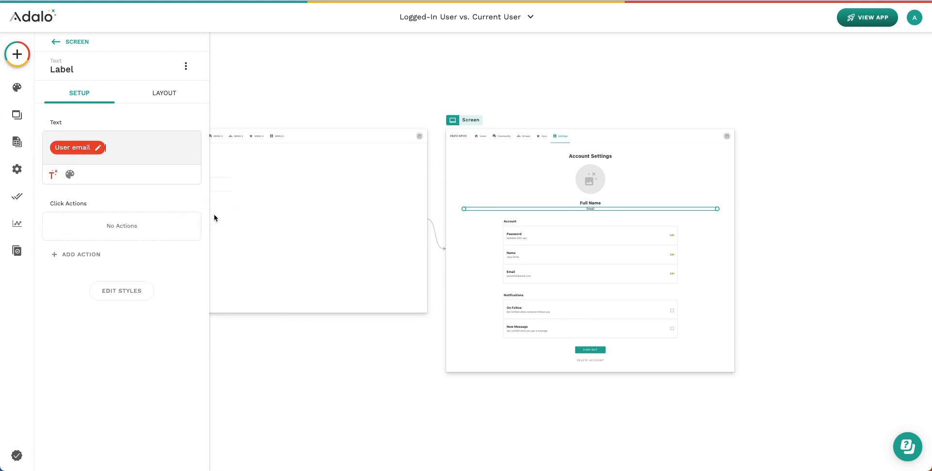
left_click(601, 156)
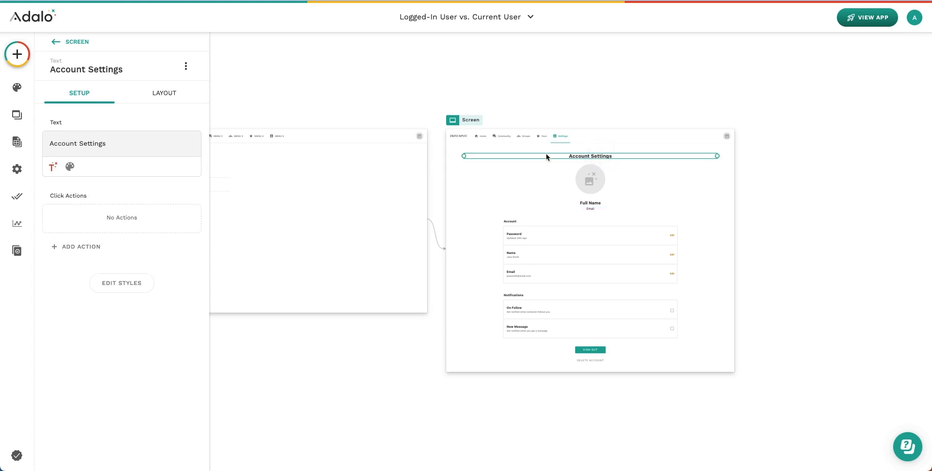
Rewrite the heading as 'Logged-In User:' followed by the Logged In User's Email magic text
triple_click(70, 143)
key("Right")
triple_click(99, 143)
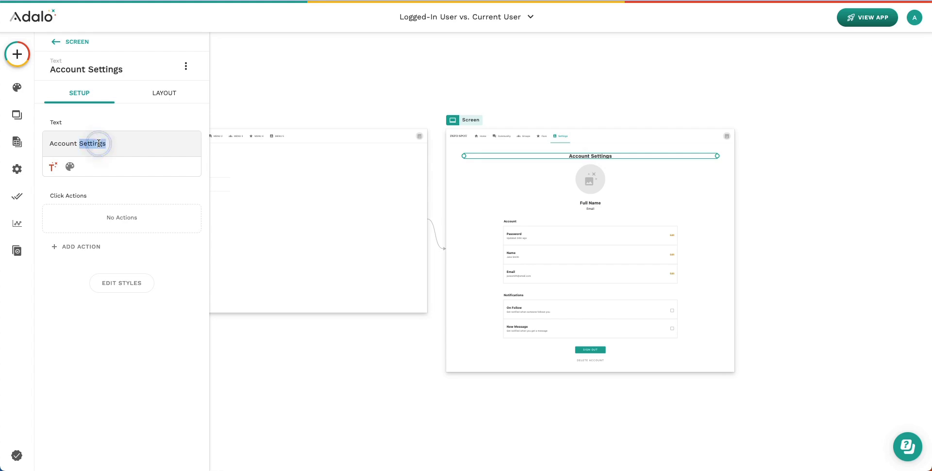
type("Logged-")
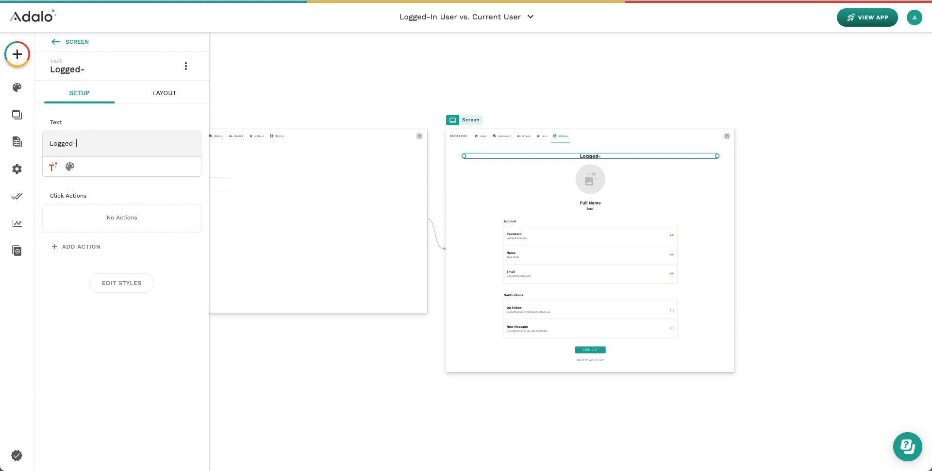
type("In User:")
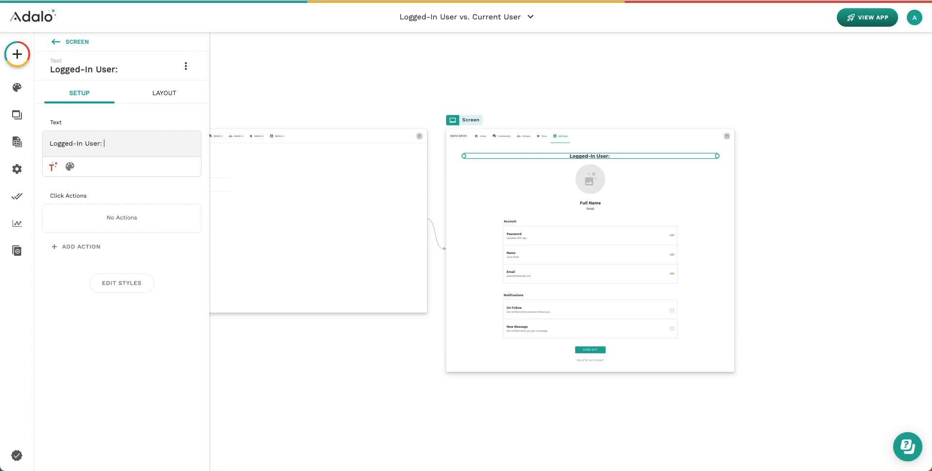
left_click(53, 167)
mouse_move(82, 193)
mouse_move(103, 219)
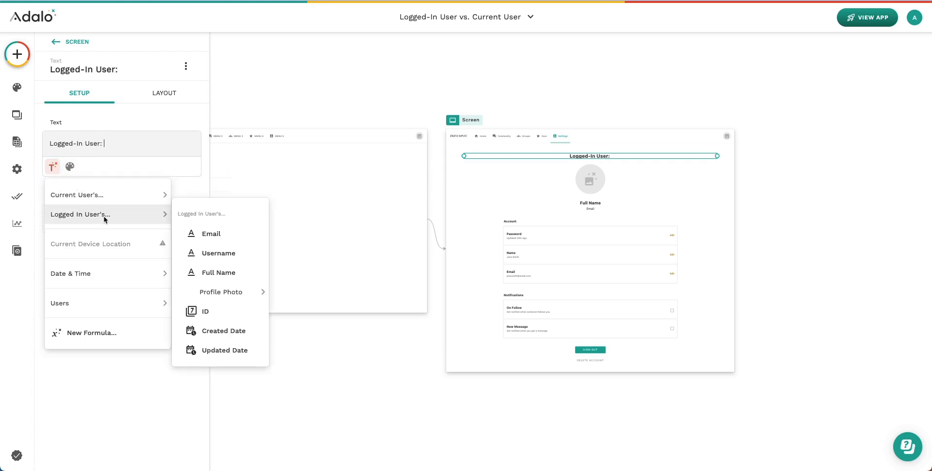
left_click(217, 235)
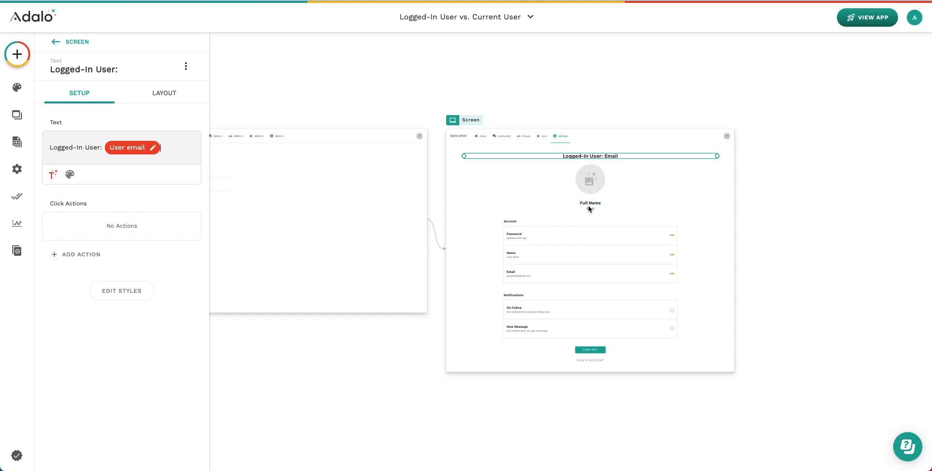
scroll(589, 209, "left", 5)
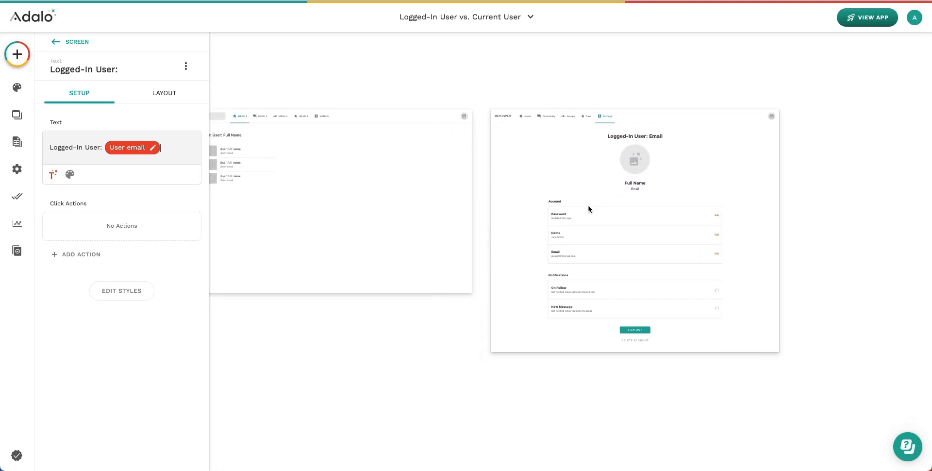
Add an Icon component at the top-left of the Account Settings screen
left_click(558, 173)
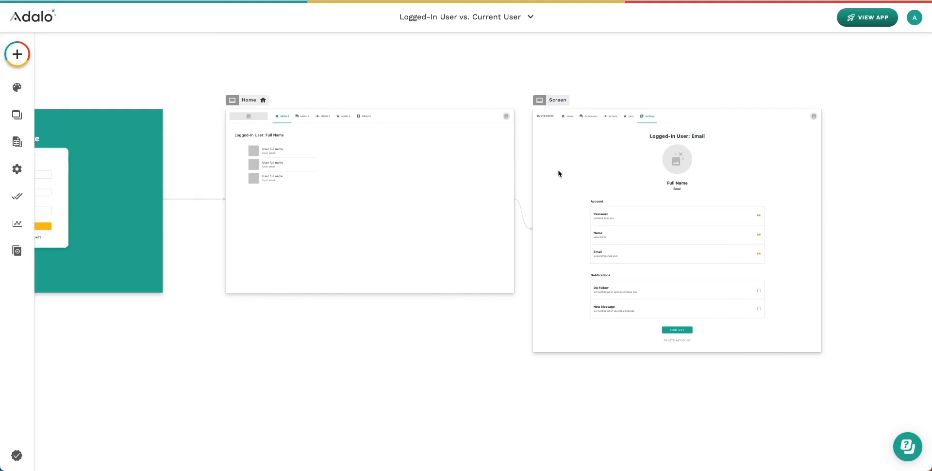
left_click(17, 54)
scroll(101, 263, "down", 3)
left_click(80, 239)
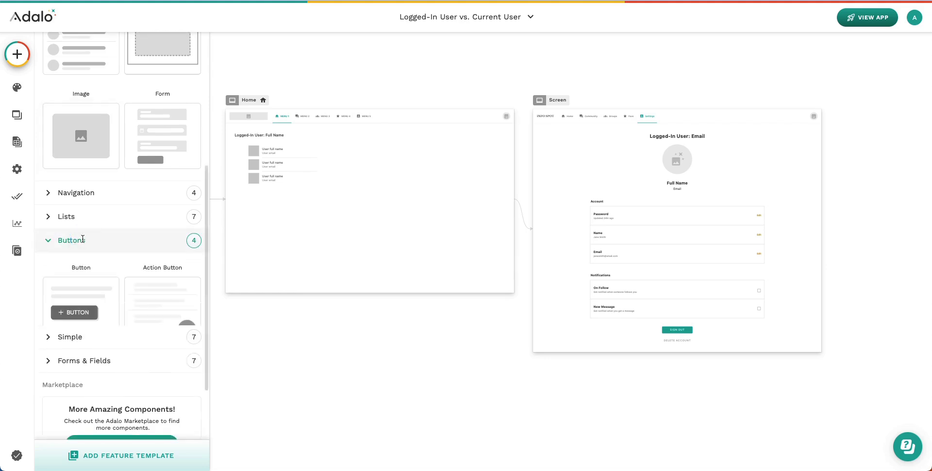
scroll(85, 281, "down", 2)
left_click_drag(87, 302, 547, 130)
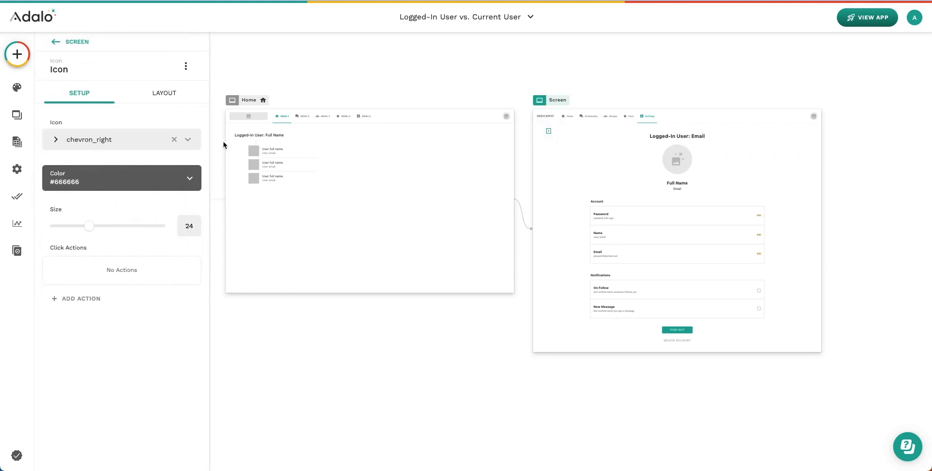
Change the icon to chevron_left and enlarge it from 24 to 42
left_click(173, 140)
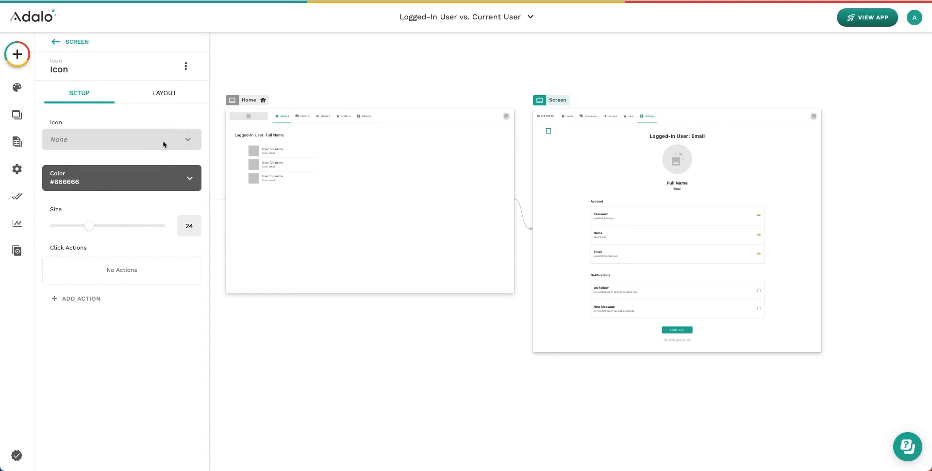
left_click(164, 142)
type("left")
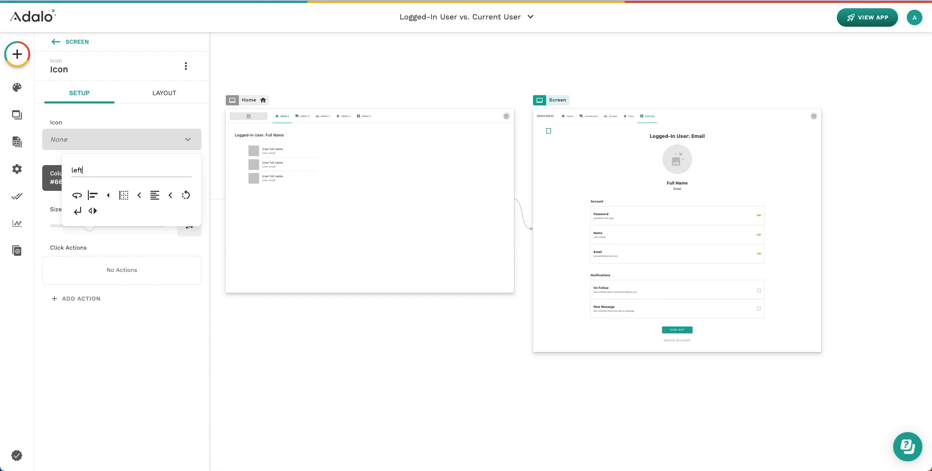
left_click(142, 199)
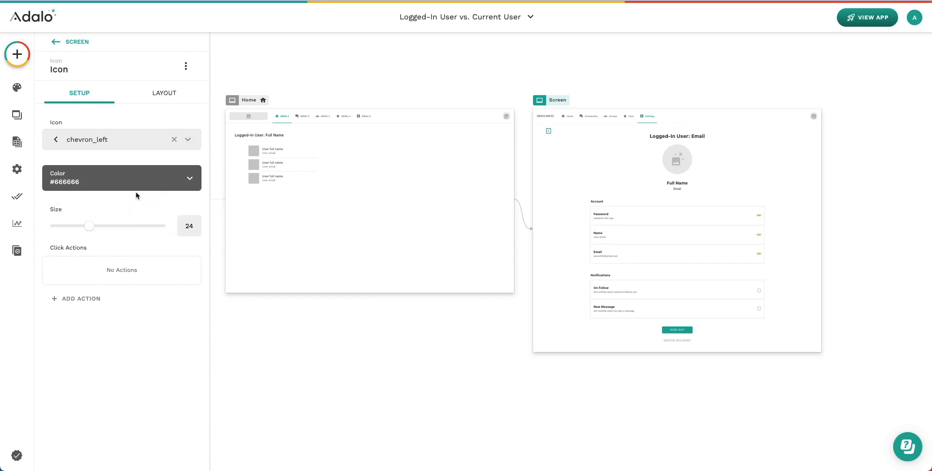
left_click(92, 227)
left_click_drag(93, 229, 121, 229)
Give the icon a click action linking Back to the previous screen
left_click(102, 298)
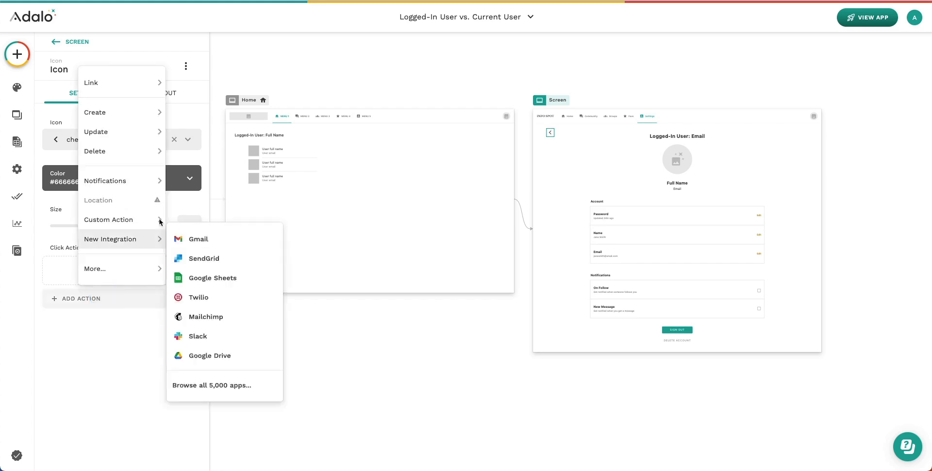
mouse_move(136, 79)
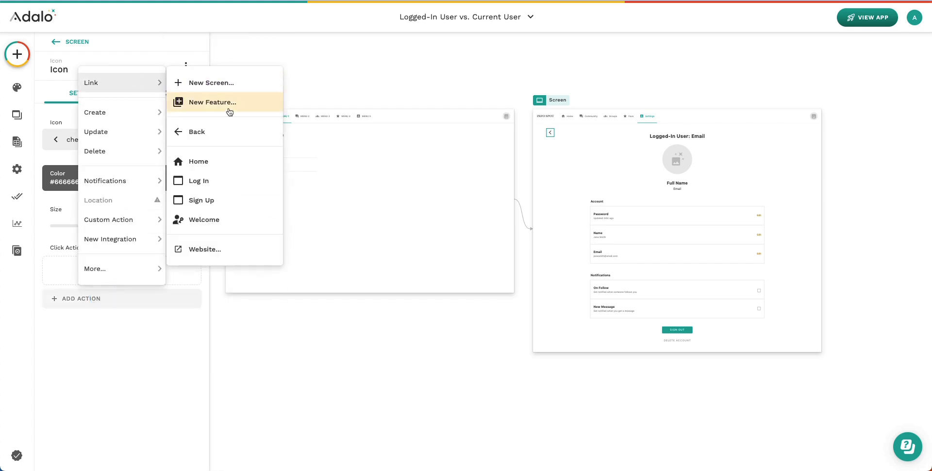
left_click(203, 133)
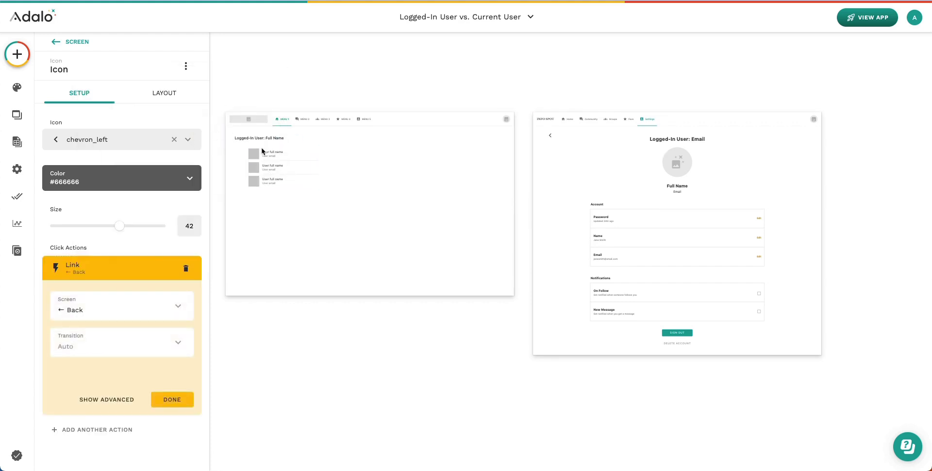
left_click(172, 399)
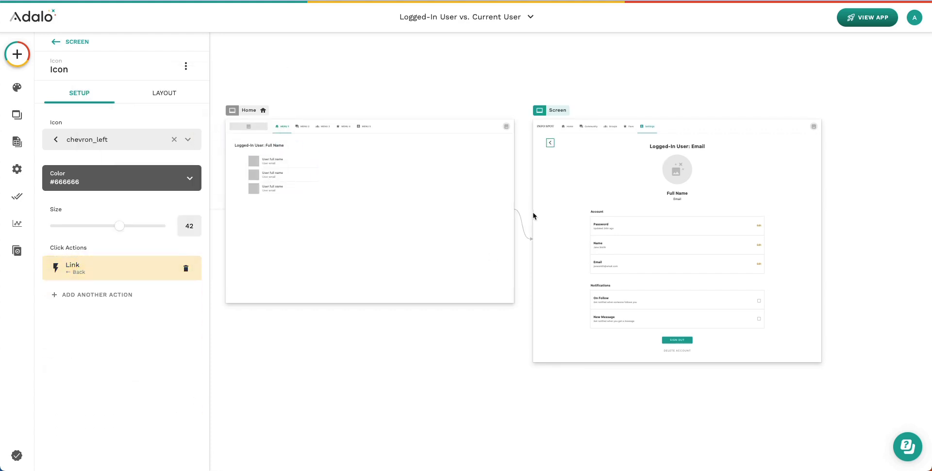
In the preview, log in with the test user's email and password
left_click(524, 75)
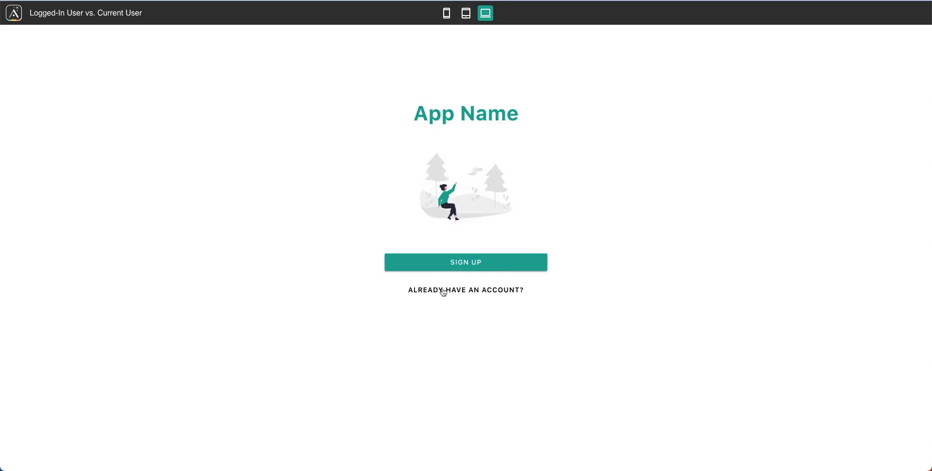
left_click(485, 292)
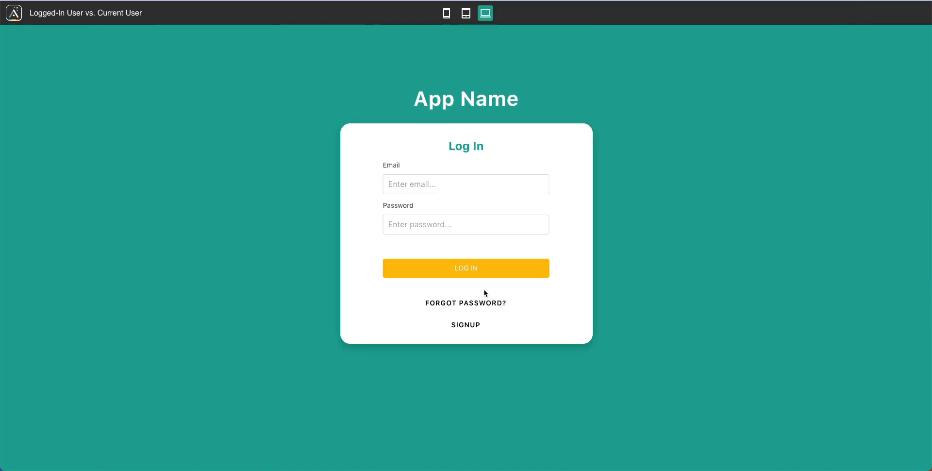
triple_click(424, 183)
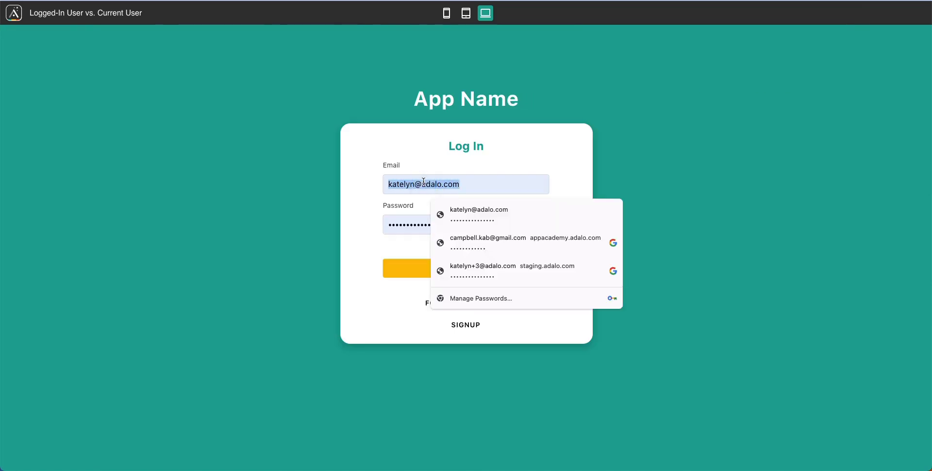
type("jackson")
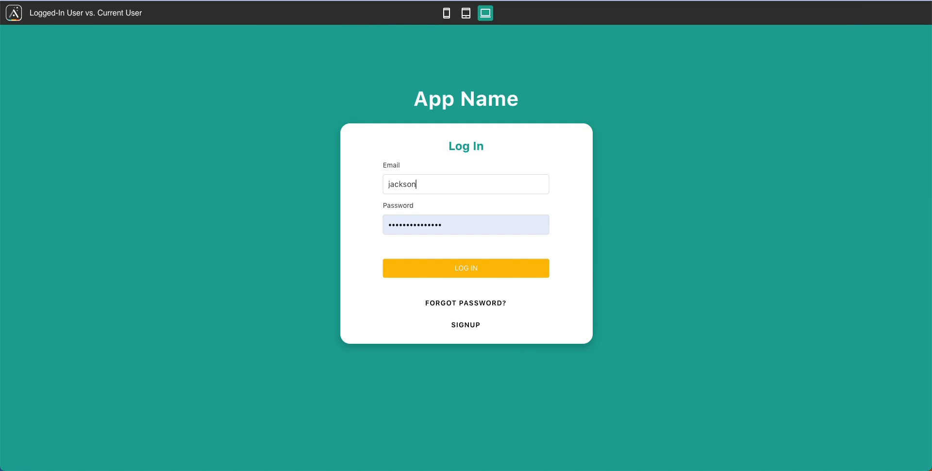
type("1@example.com")
key("Tab")
type("123")
left_click(487, 275)
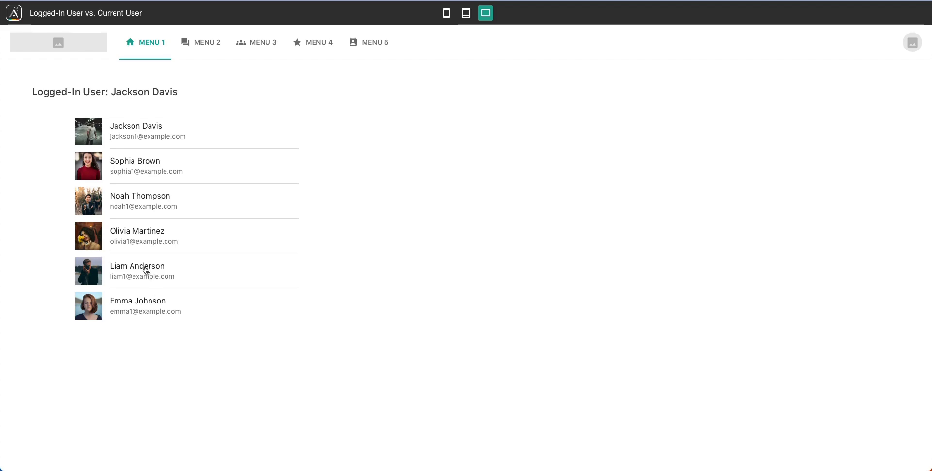
Open the fifth user's settings page, go back, then open the second user's settings page
left_click(146, 270)
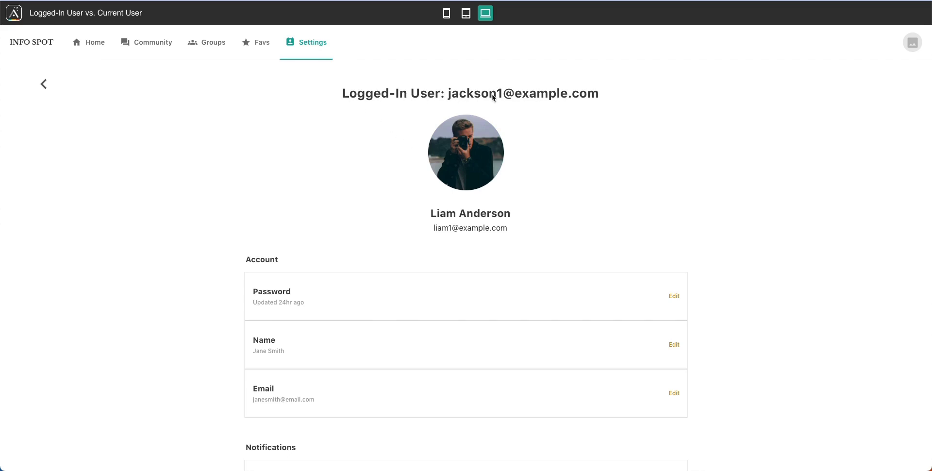
left_click(43, 84)
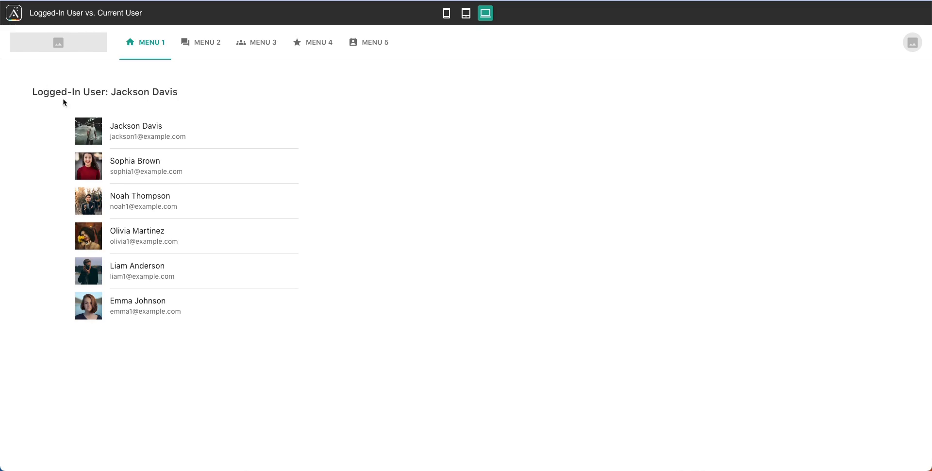
left_click(145, 168)
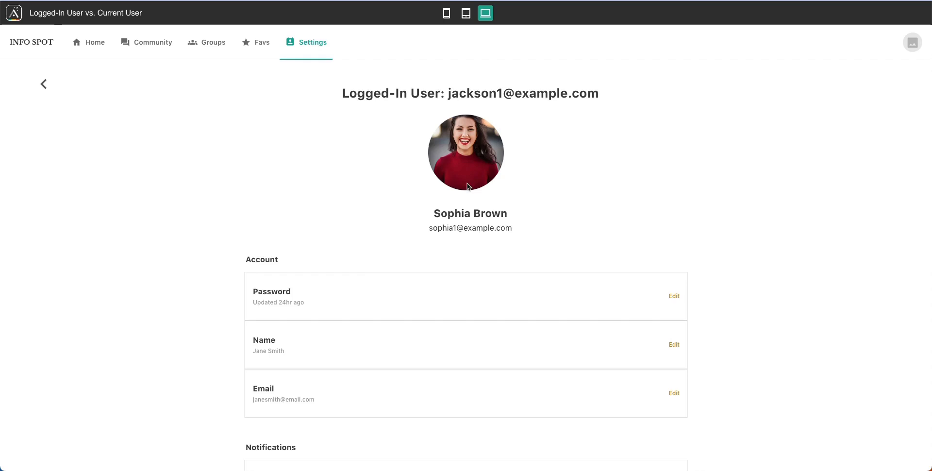
left_click(46, 85)
Place a new button below the Home list and relabel it Log Out
key("super+w")
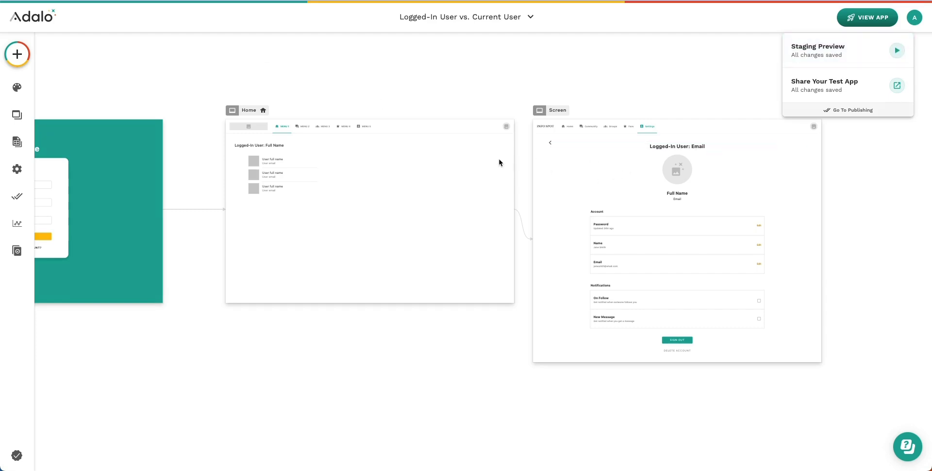
left_click(17, 59)
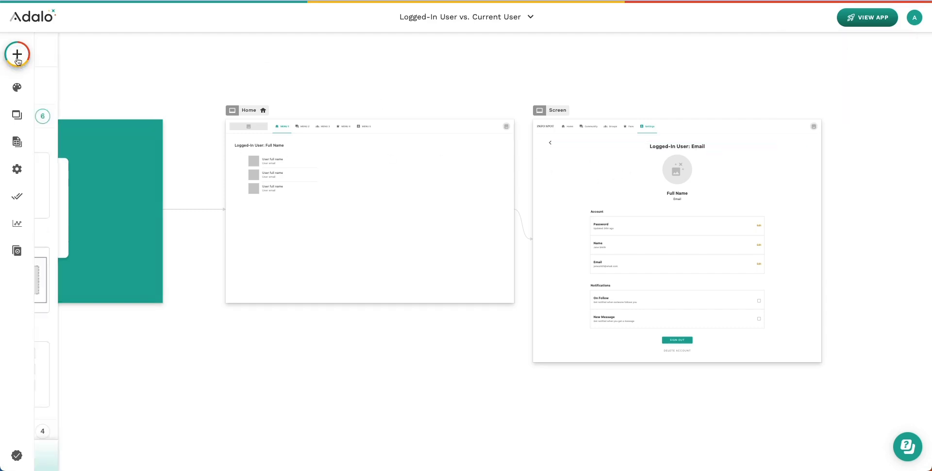
left_click_drag(160, 186, 261, 217)
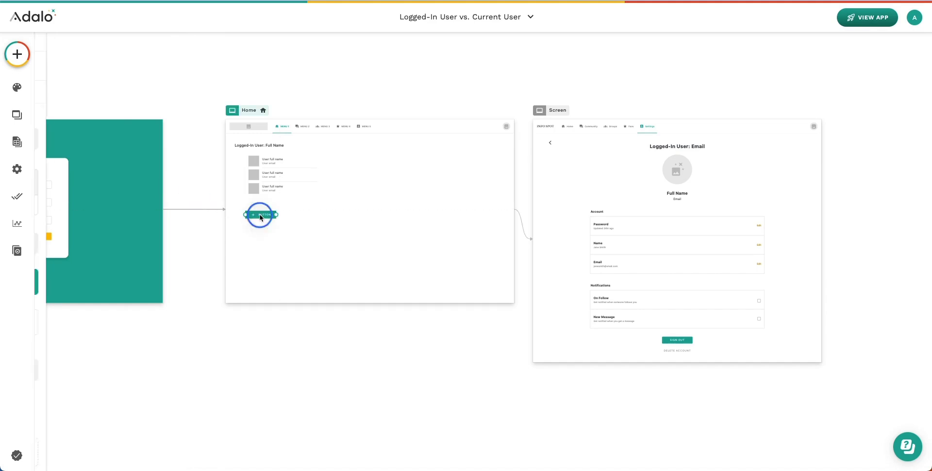
double_click(86, 183)
type("Log Out")
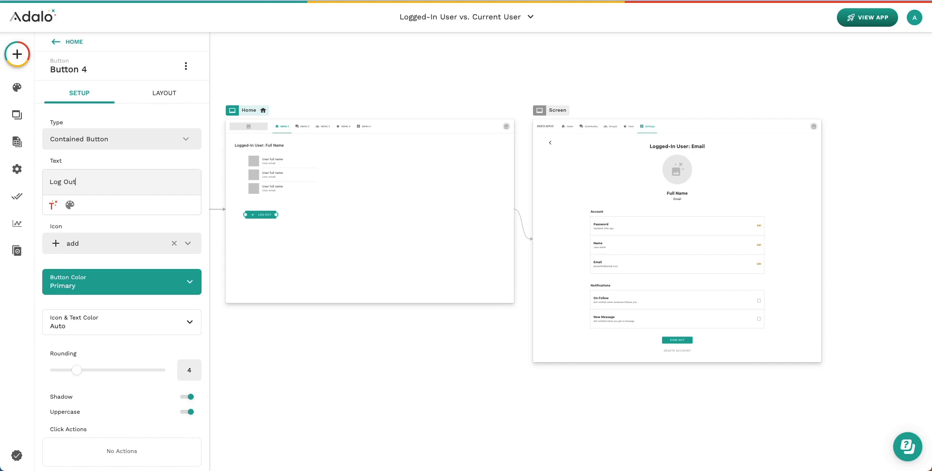
Give the button Log Out and Link > Log In actions, then preview the app
scroll(117, 242, "down", 2)
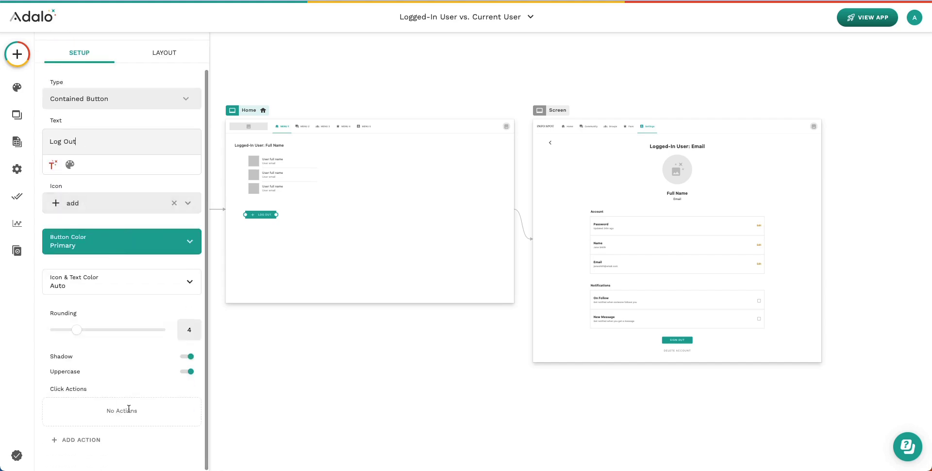
left_click(80, 460)
left_click(318, 413)
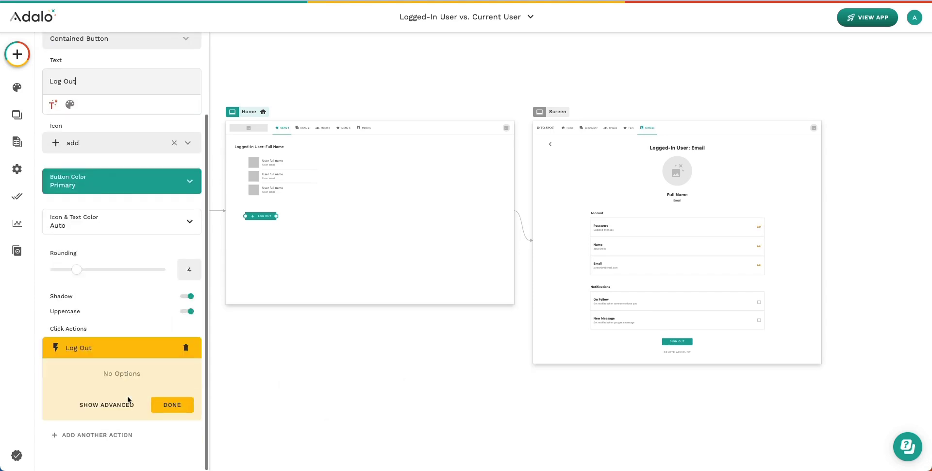
left_click(97, 434)
mouse_move(137, 226)
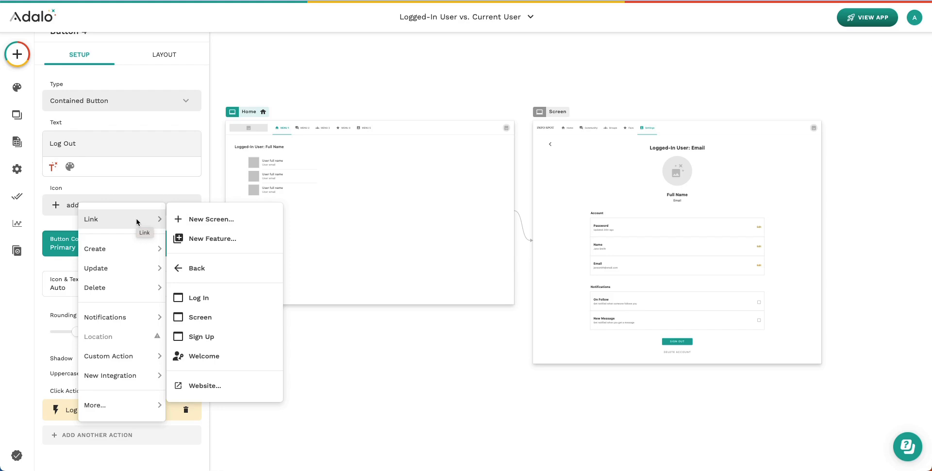
left_click(191, 299)
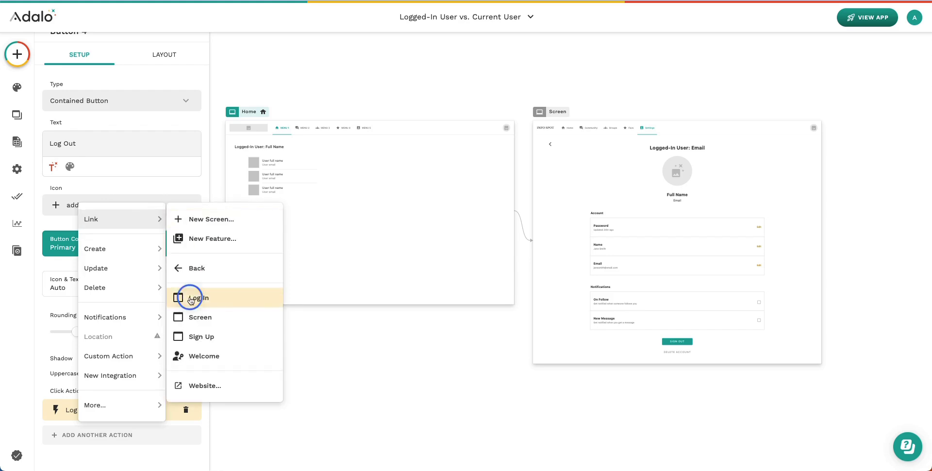
left_click(187, 408)
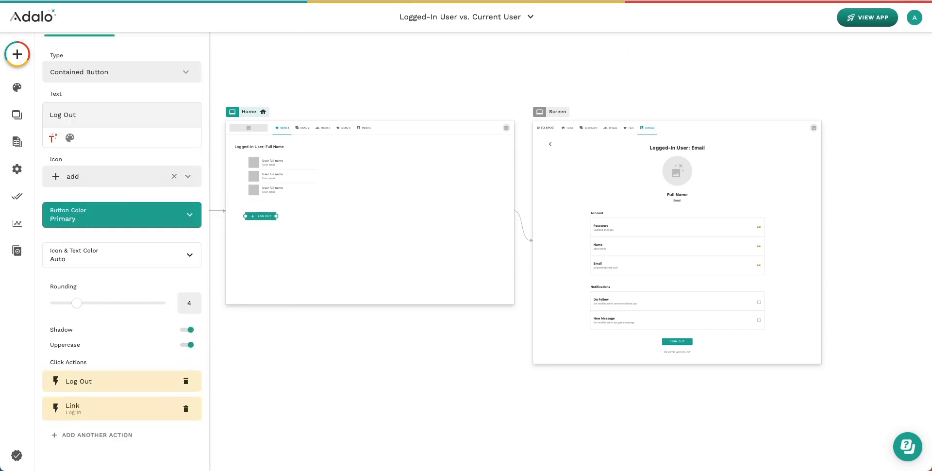
left_click(867, 17)
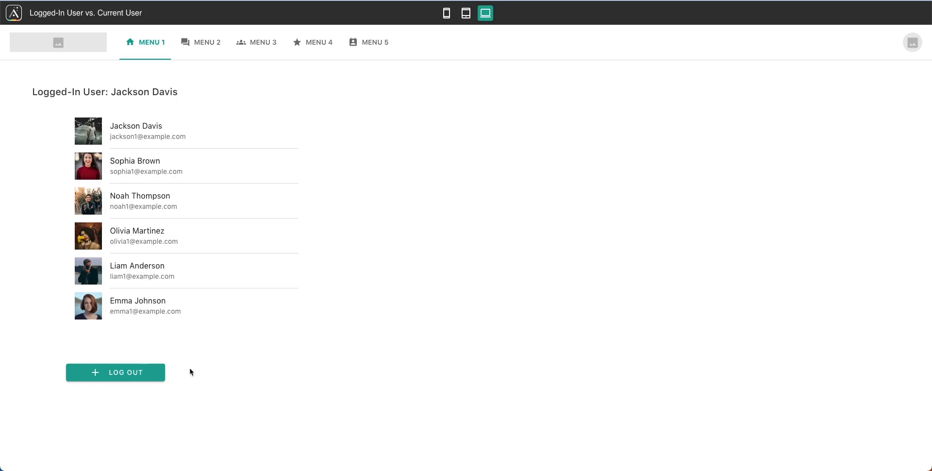
Log out of the preview, then log in with another test user's email and password
left_click(138, 375)
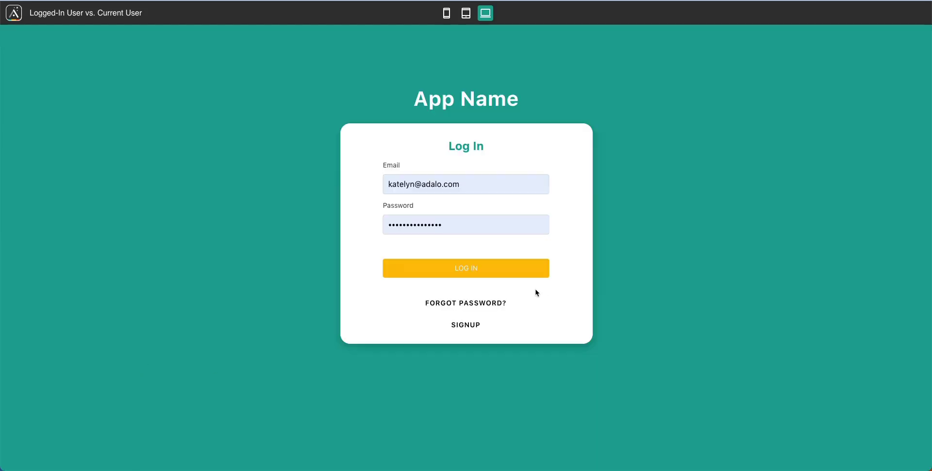
double_click(432, 183)
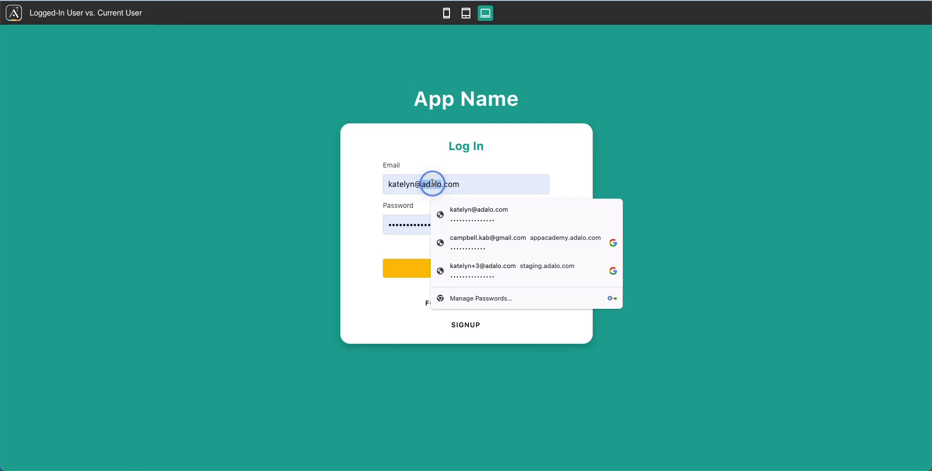
triple_click(432, 183)
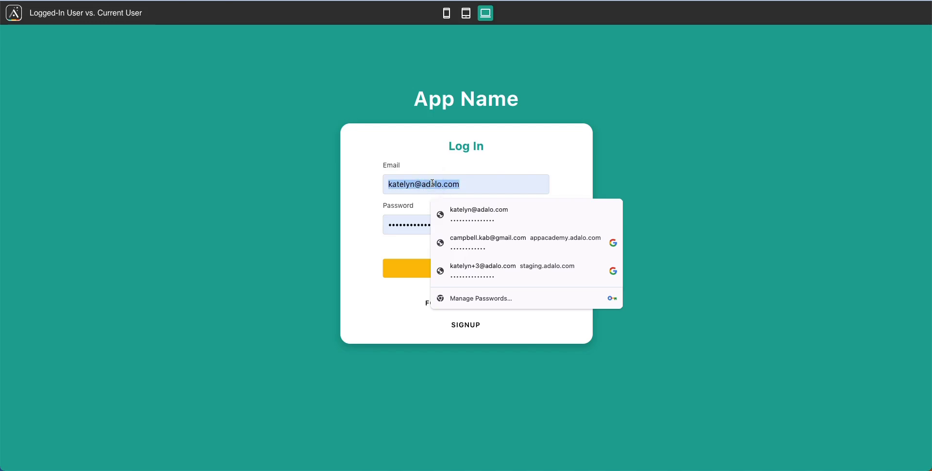
type("noah1@example.com")
double_click(441, 223)
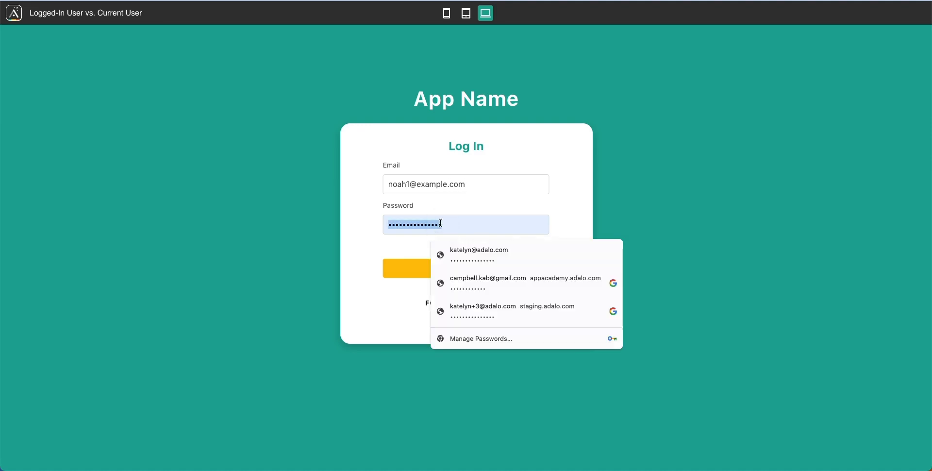
type("123")
left_click(490, 268)
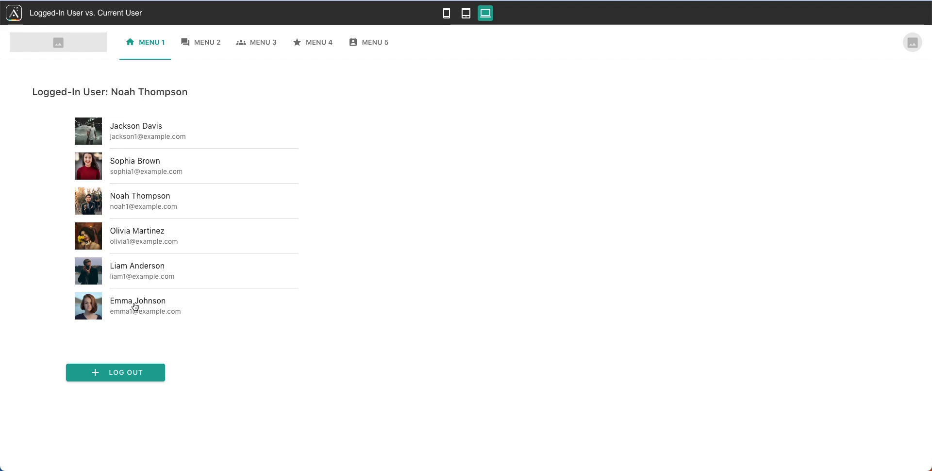
left_click(135, 306)
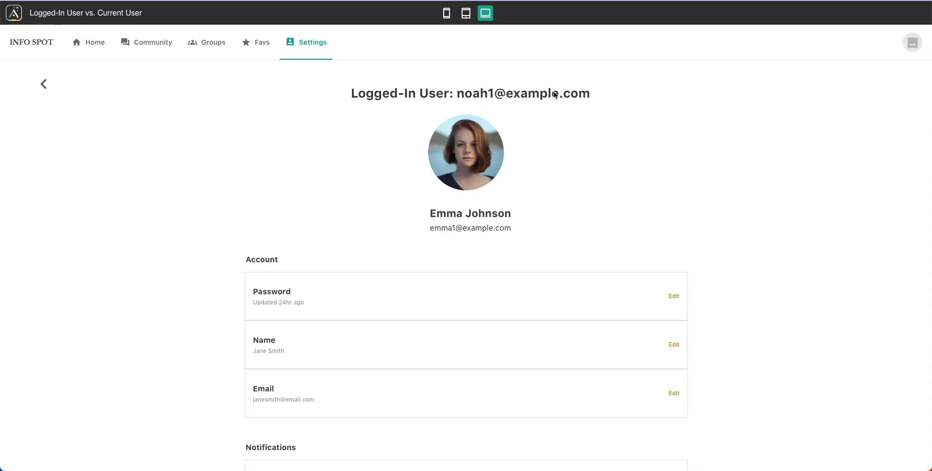
left_click(46, 86)
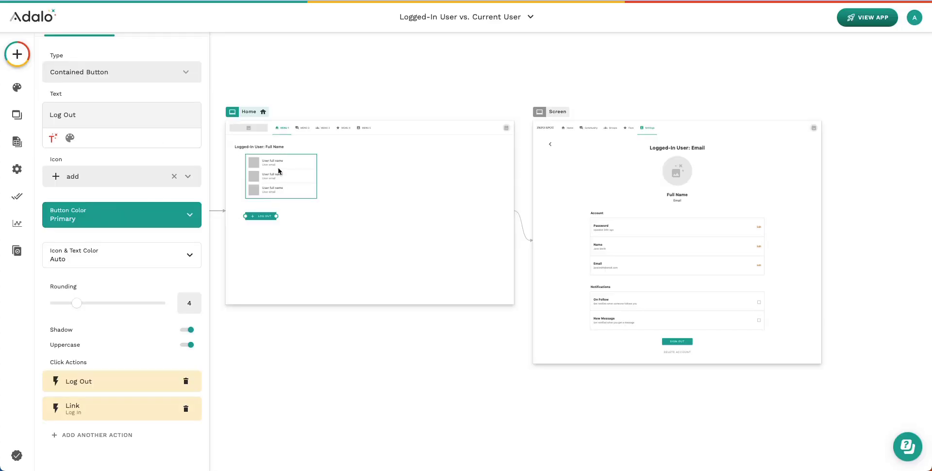
left_click(279, 171)
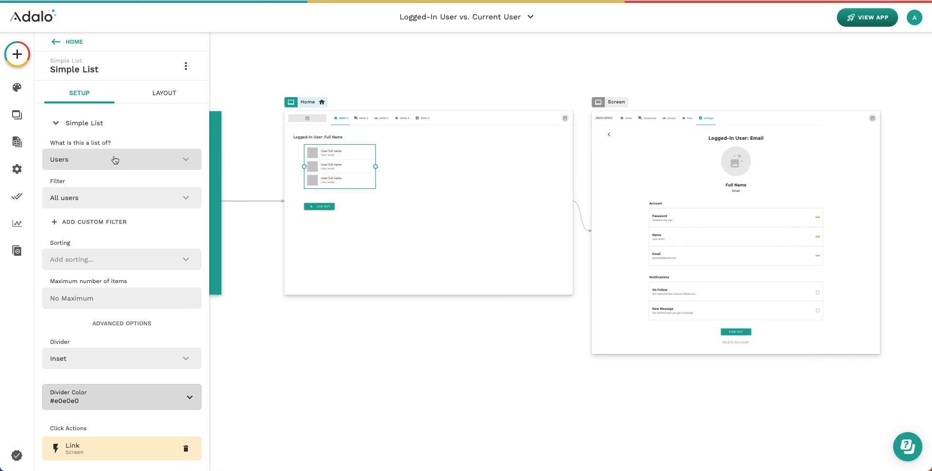
Add a custom list filter: Email is not equal to Logged In User > Email
left_click(109, 221)
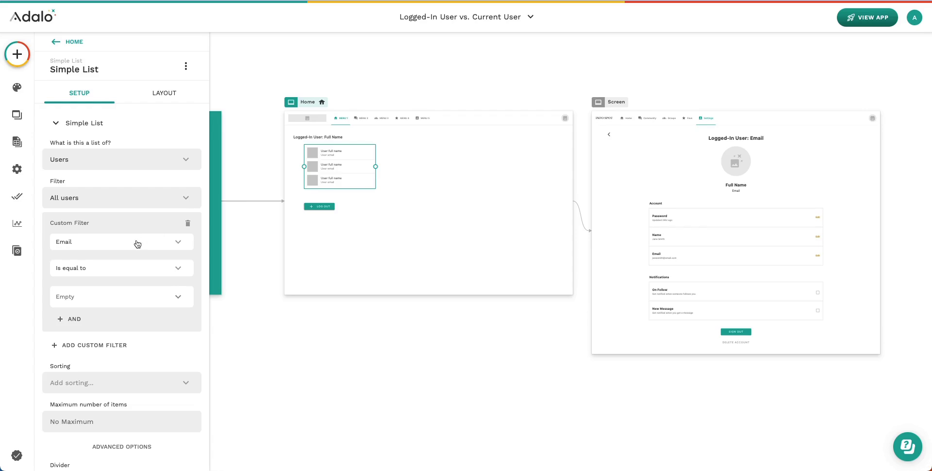
left_click(122, 271)
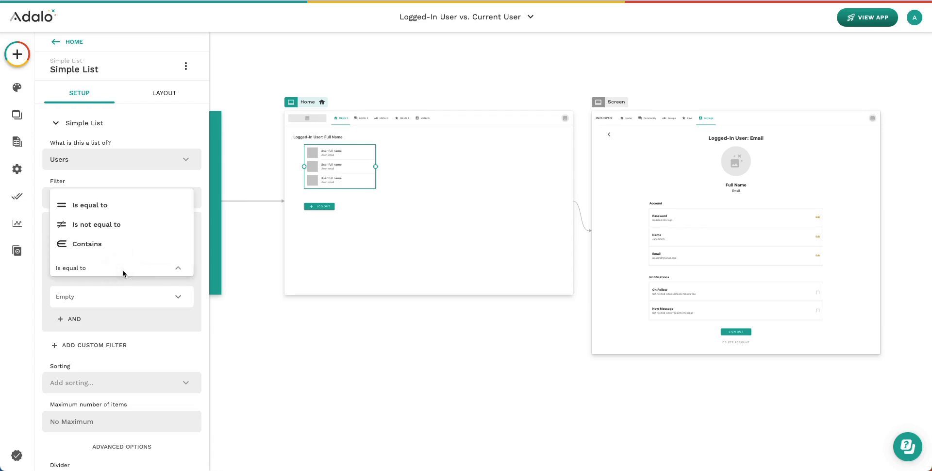
left_click(116, 224)
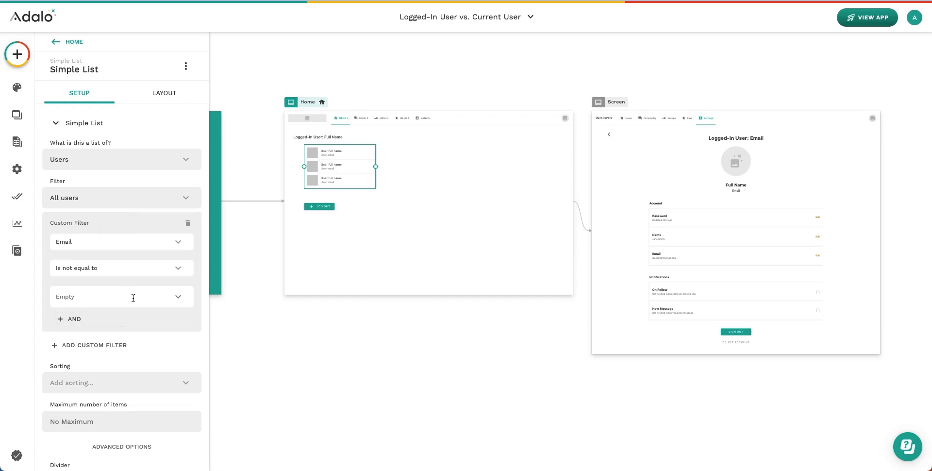
left_click(182, 299)
mouse_move(186, 244)
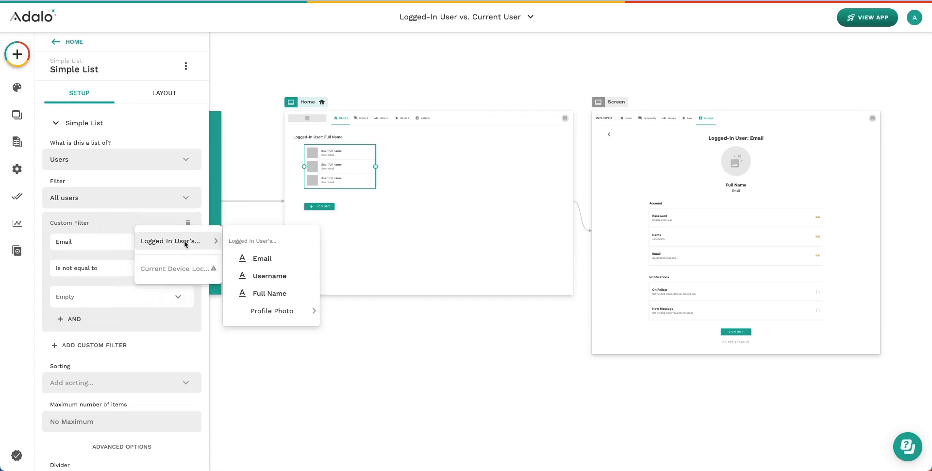
left_click(264, 257)
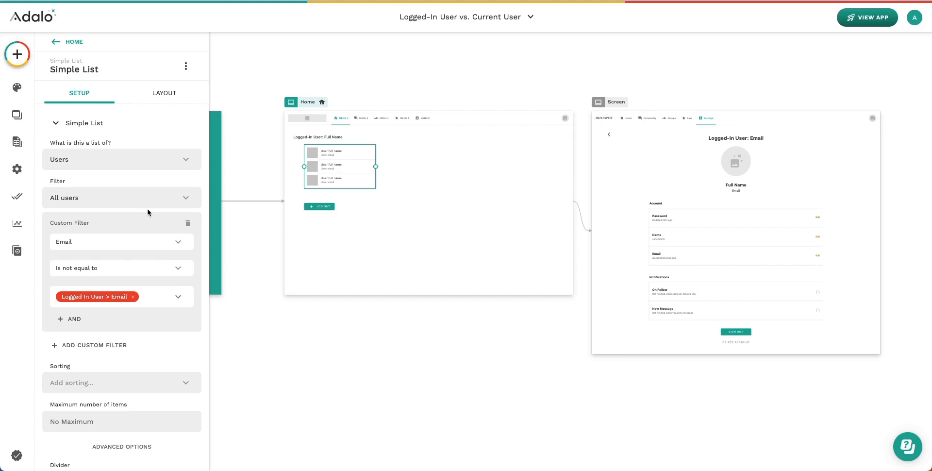
scroll(148, 212, "down", 1)
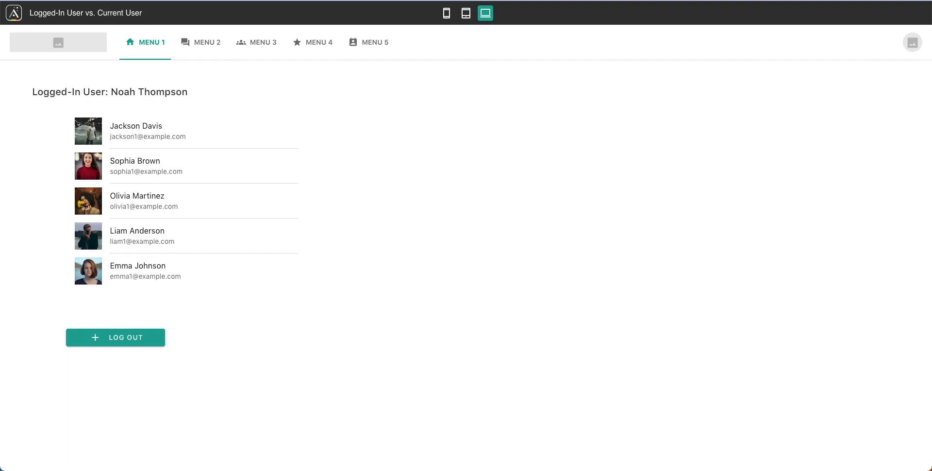
Close the app preview and deselect the user list on the editor canvas
key("super+w")
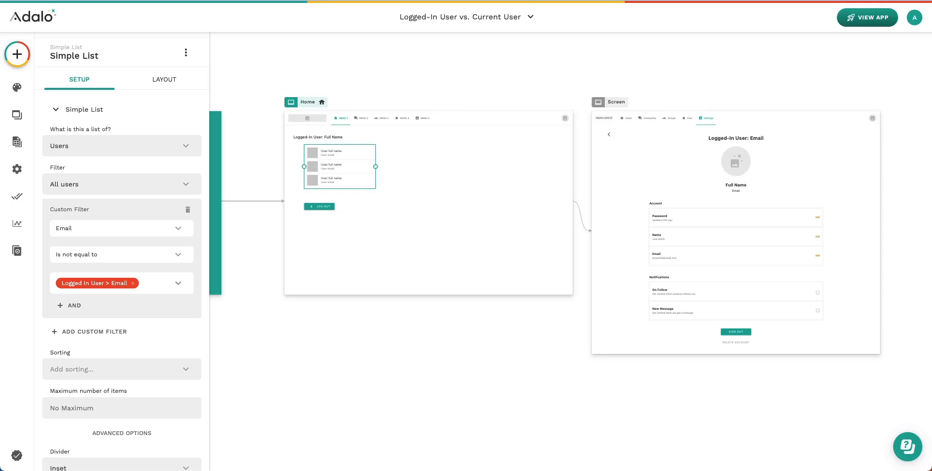
left_click(436, 326)
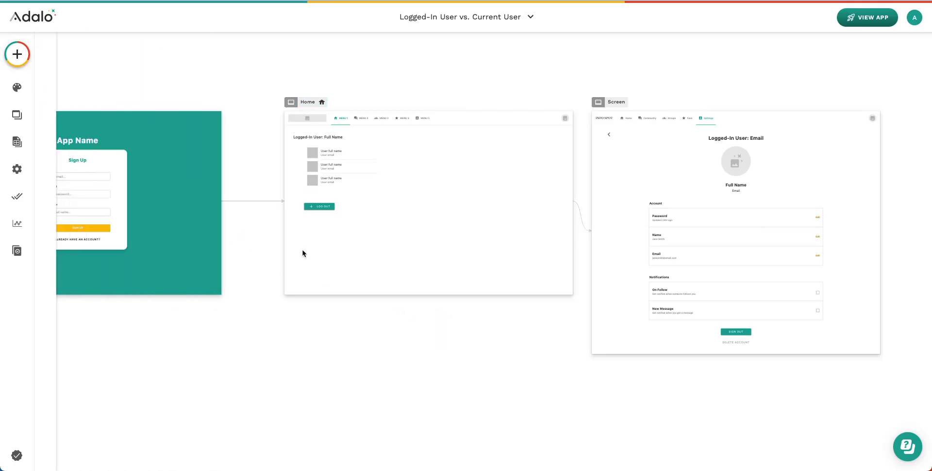